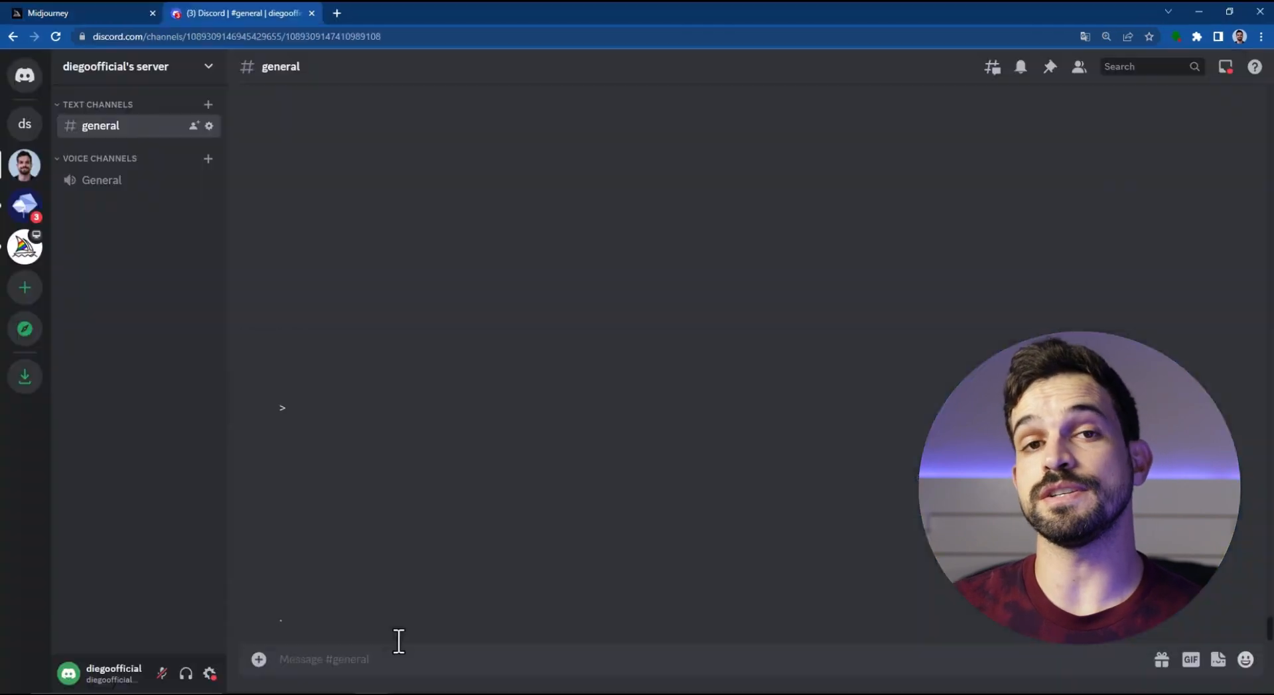
Enter a Midjourney /imagine prompt for a cute spacesuit astronaut girl with short curly black hair, different angles, character sheet, childrens book illustration style, white background, --ar 16:9
text(/)
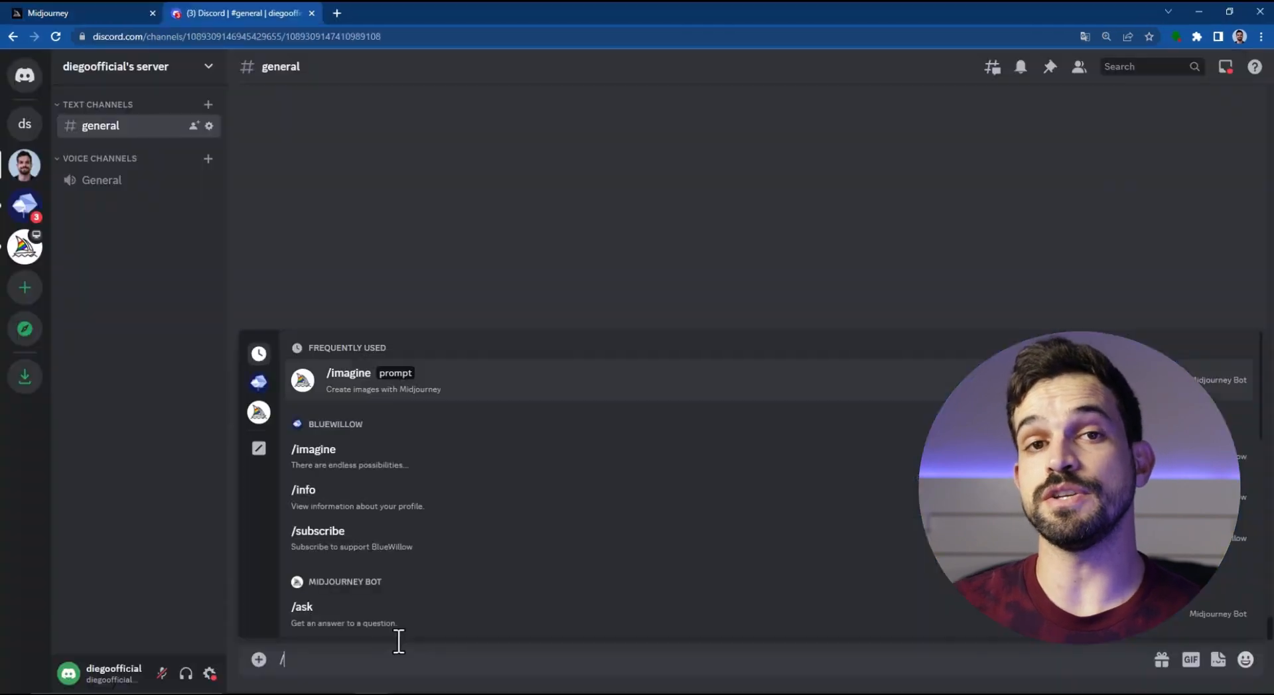
text(im)
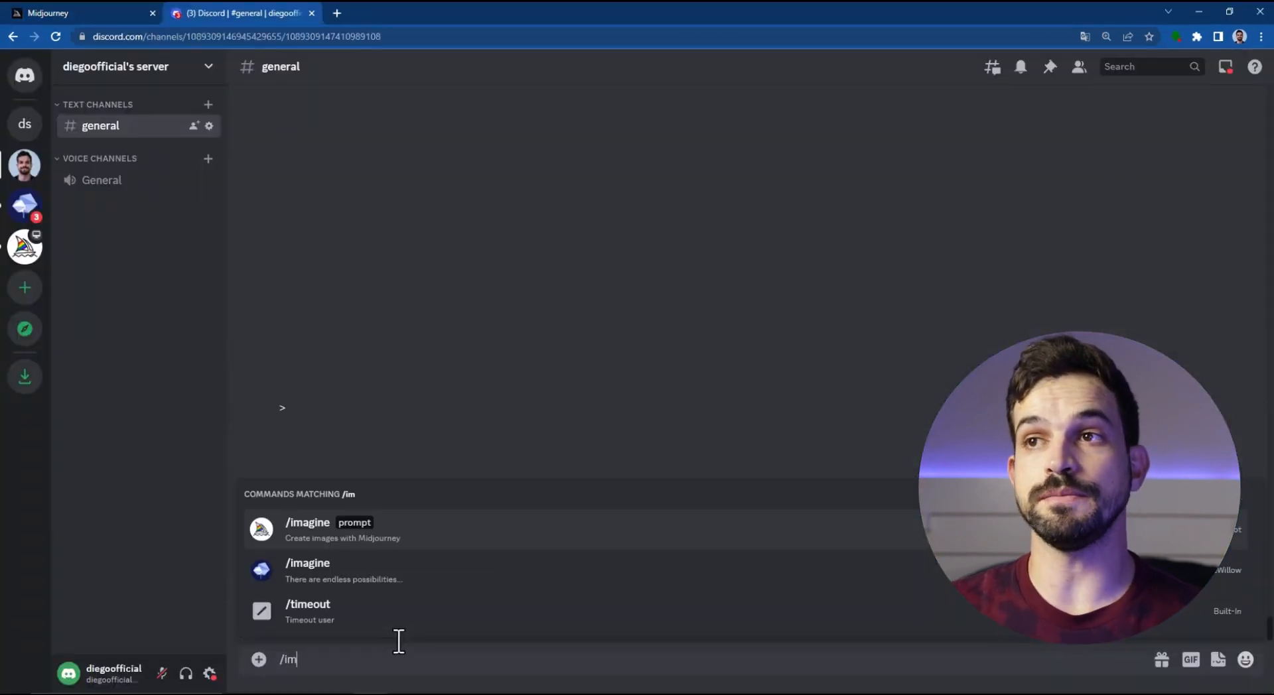
key(Tab)
text(A cute girsl in spacesuit astronaut with a black short curly hair, different angles, character sheet, in the style of childrens book illustration, white background --ar 16:9)
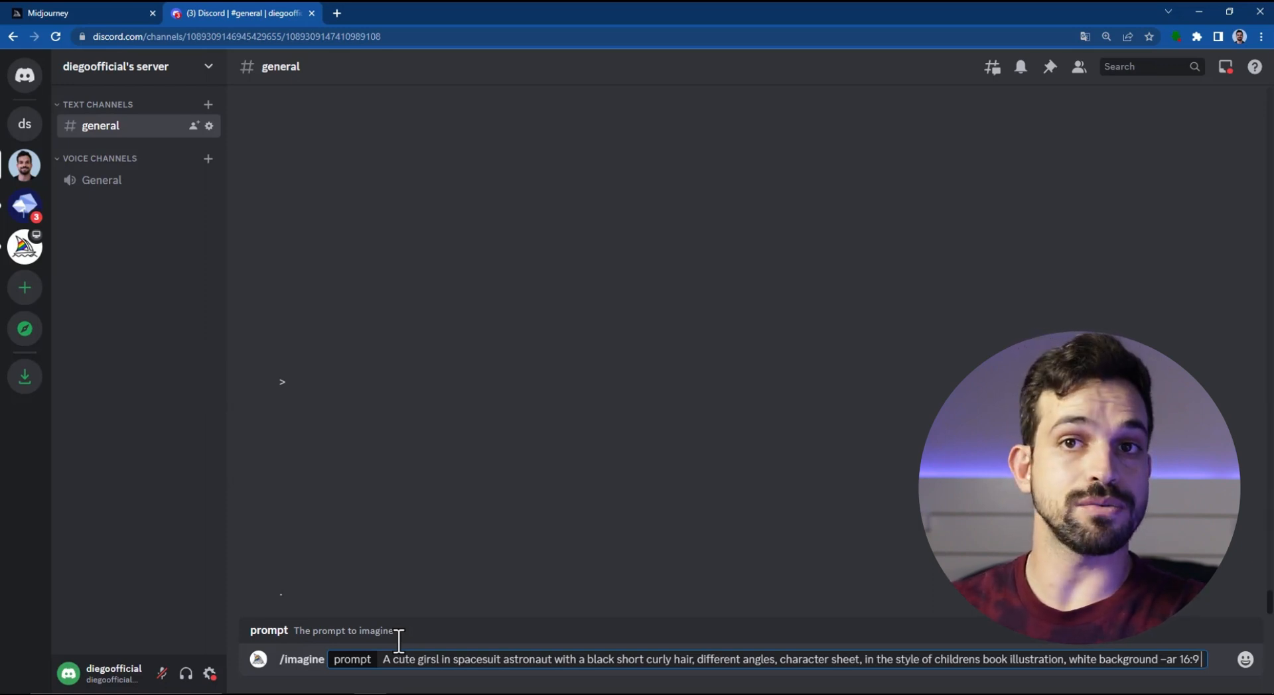
Add --repeat 3 to the astronaut girl prompt, submit it and confirm generating the three jobs
text(--repe)
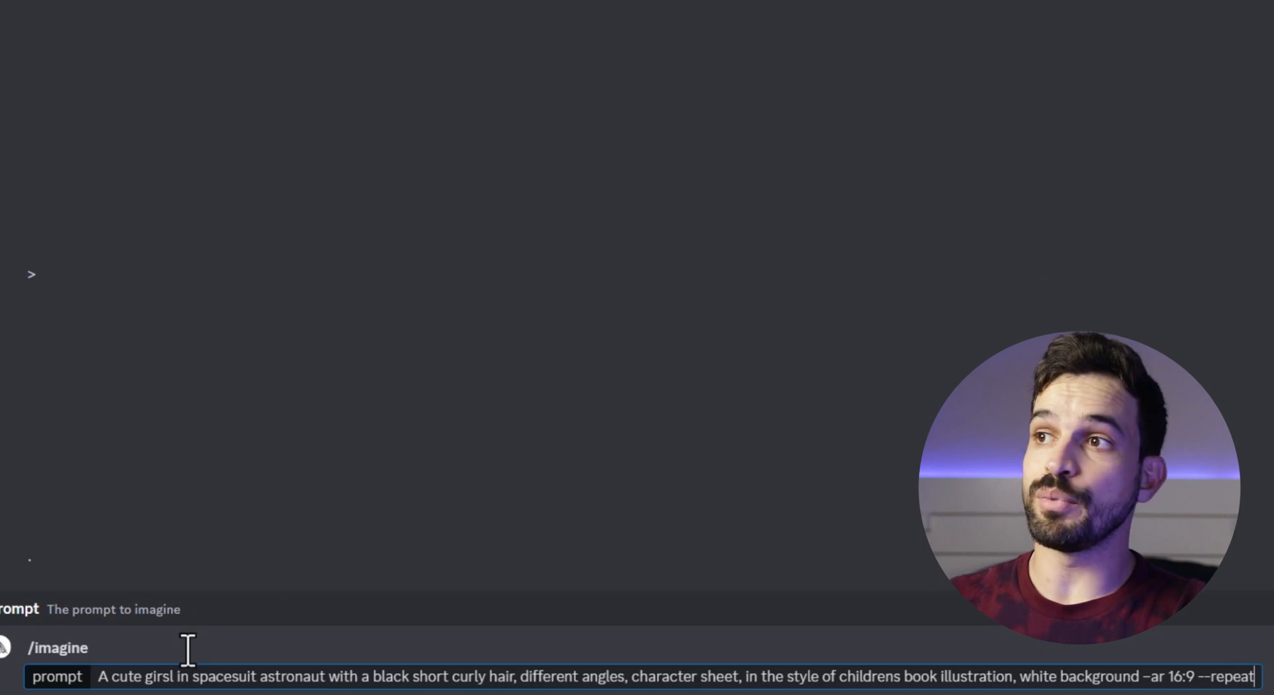
text(at 3)
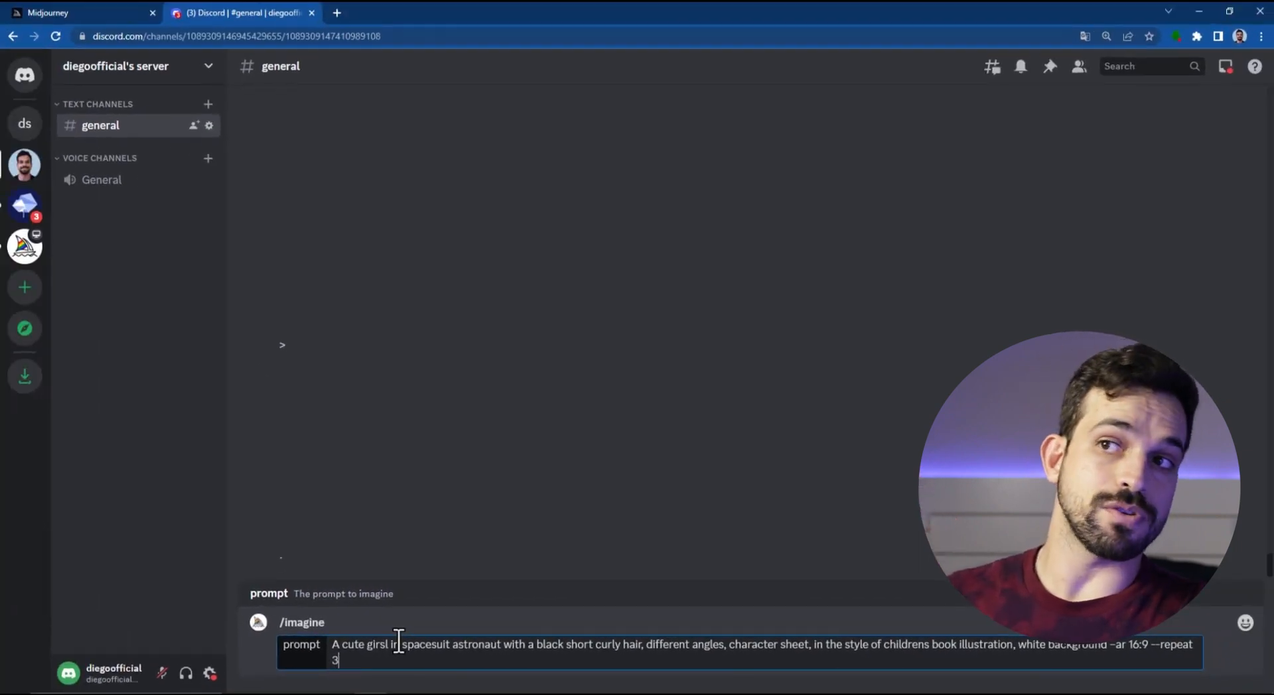
key(Return)
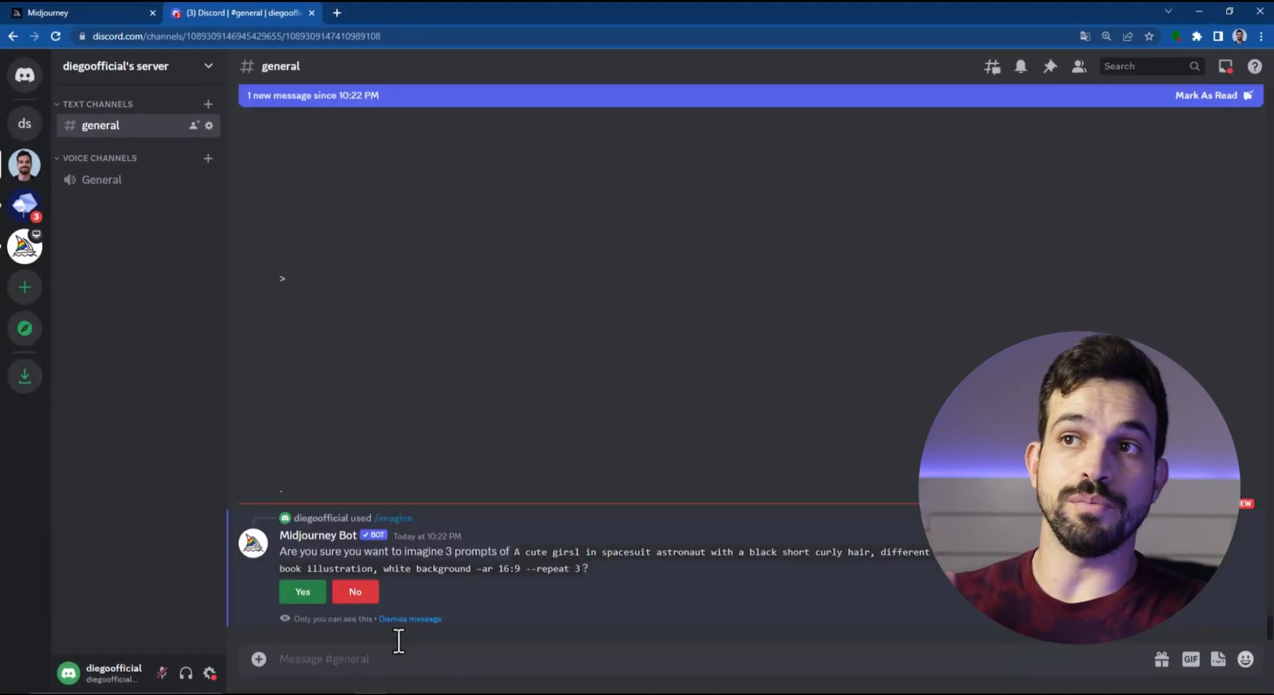
click(119, 579)
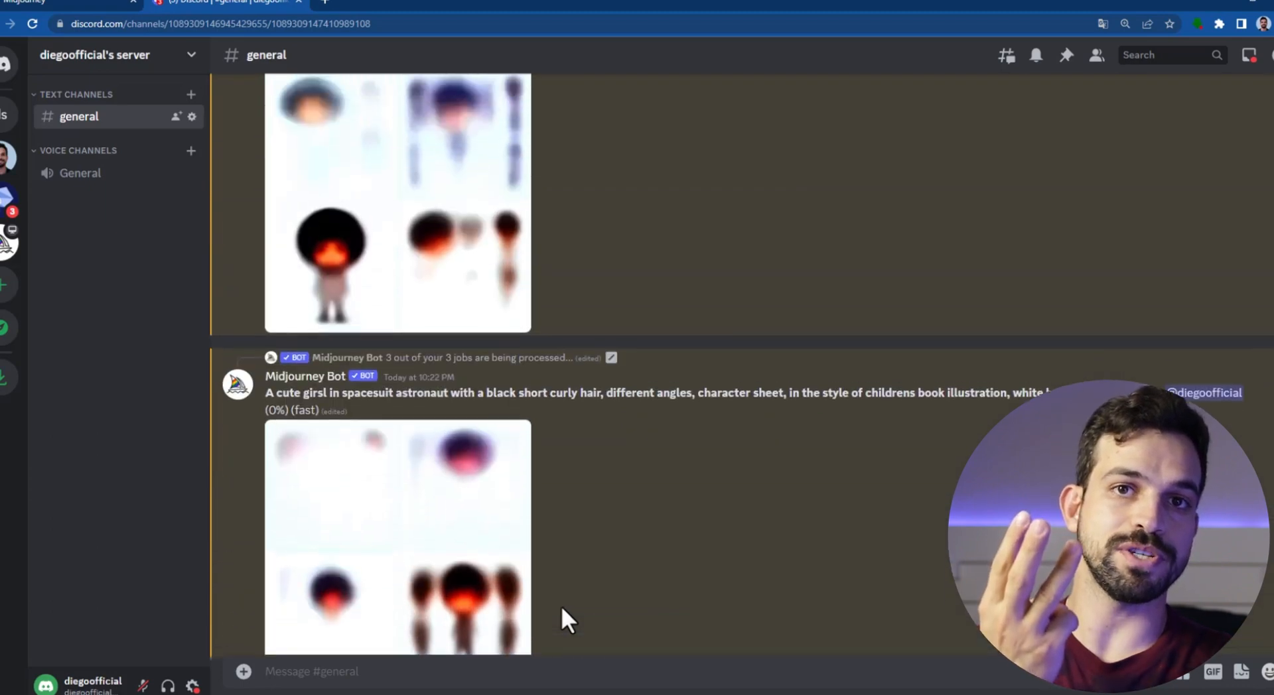
Examine the three generated astronaut girl grids one after another in enlarged view
scroll(560, 605, up, 2)
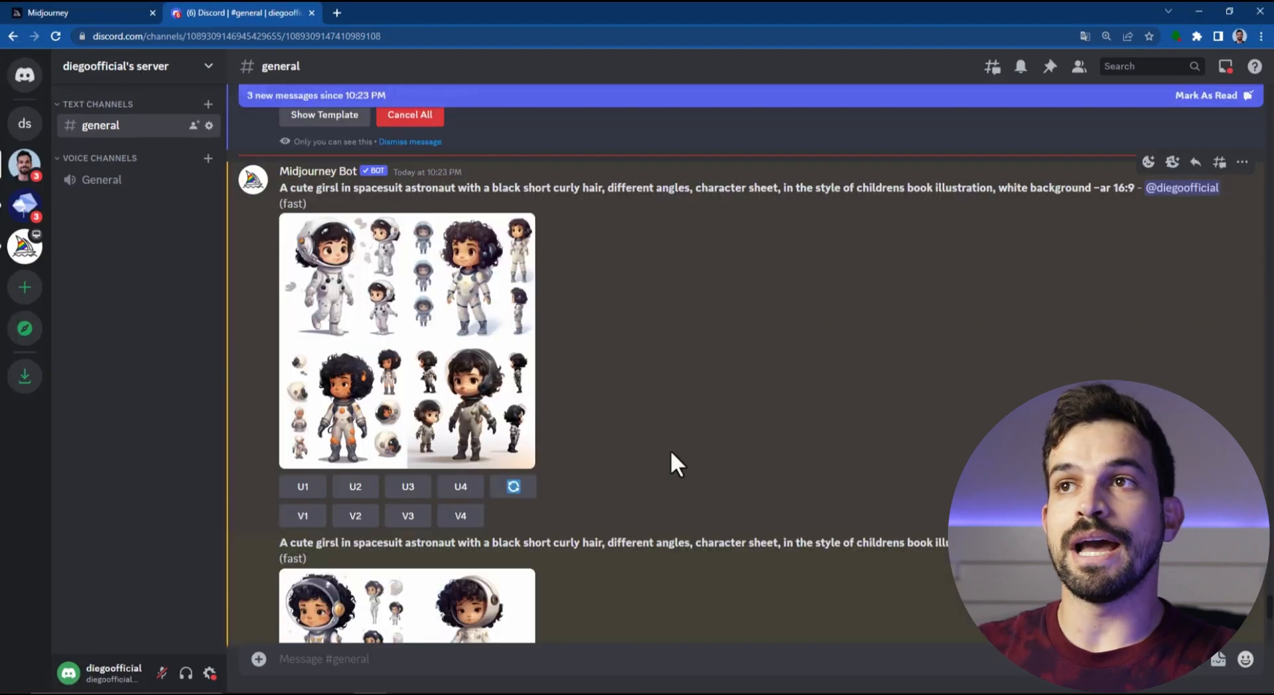
click(478, 371)
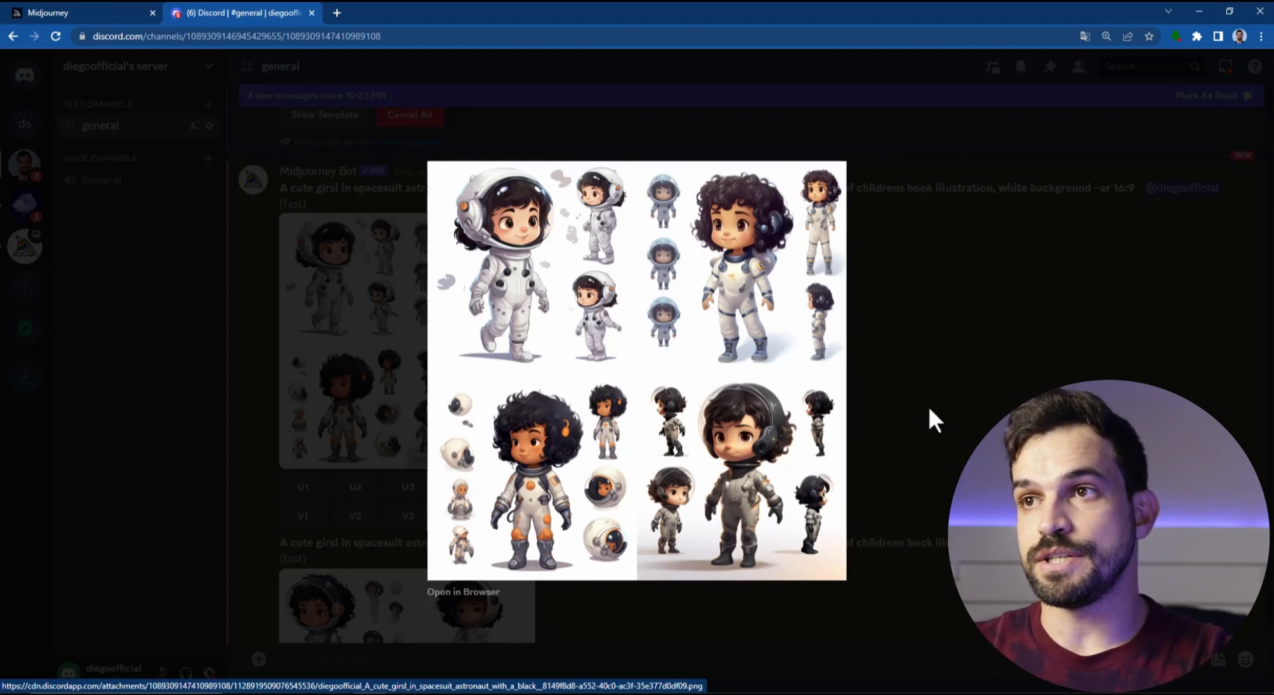
click(896, 358)
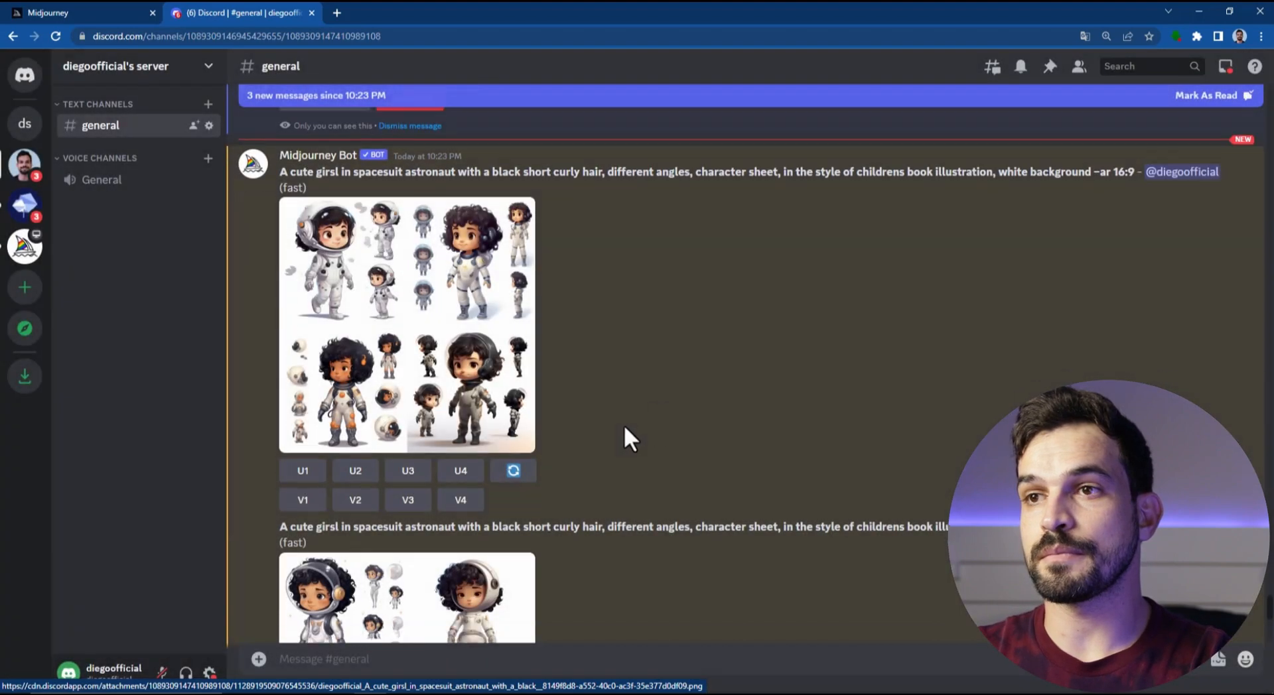
scroll(464, 404, down, 5)
click(418, 395)
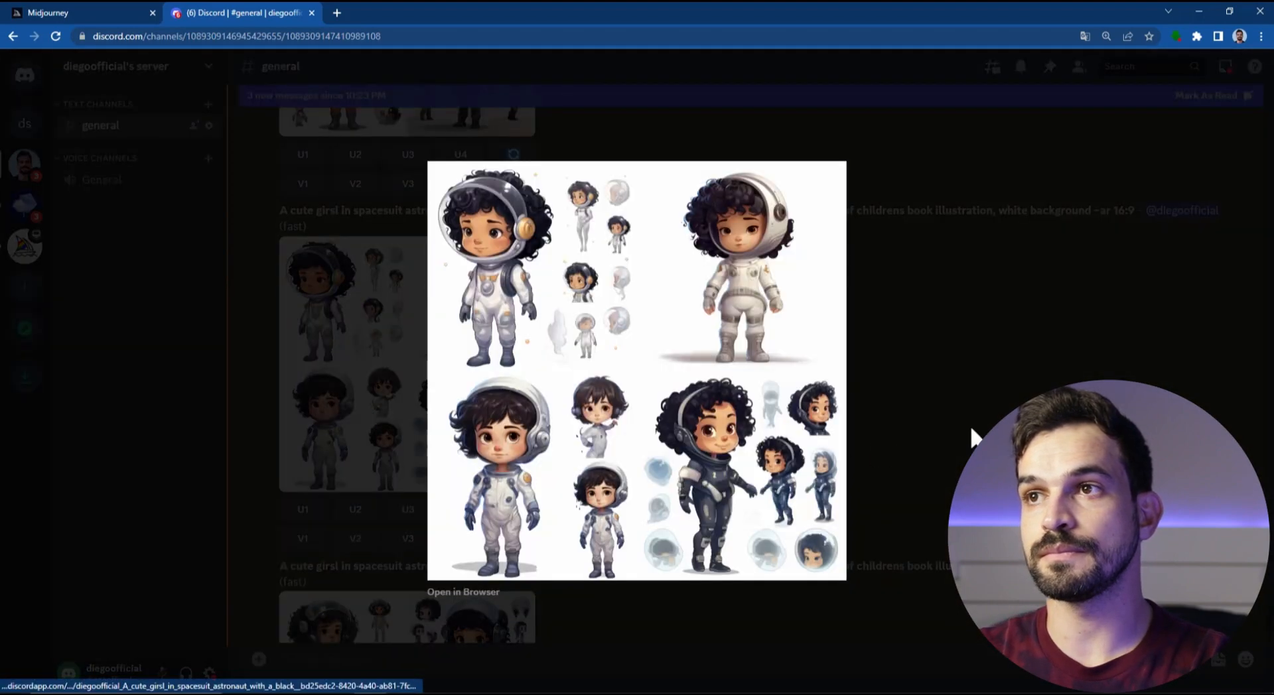
click(883, 459)
scroll(855, 468, up, 2)
click(504, 478)
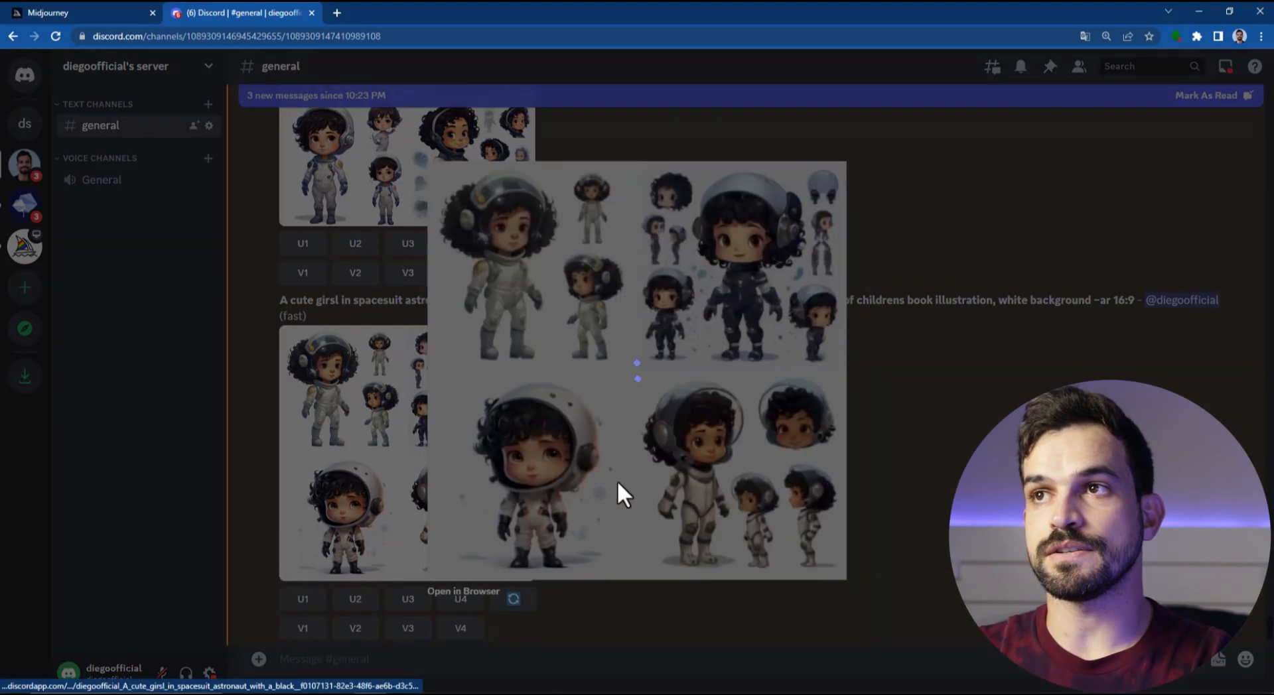
click(922, 477)
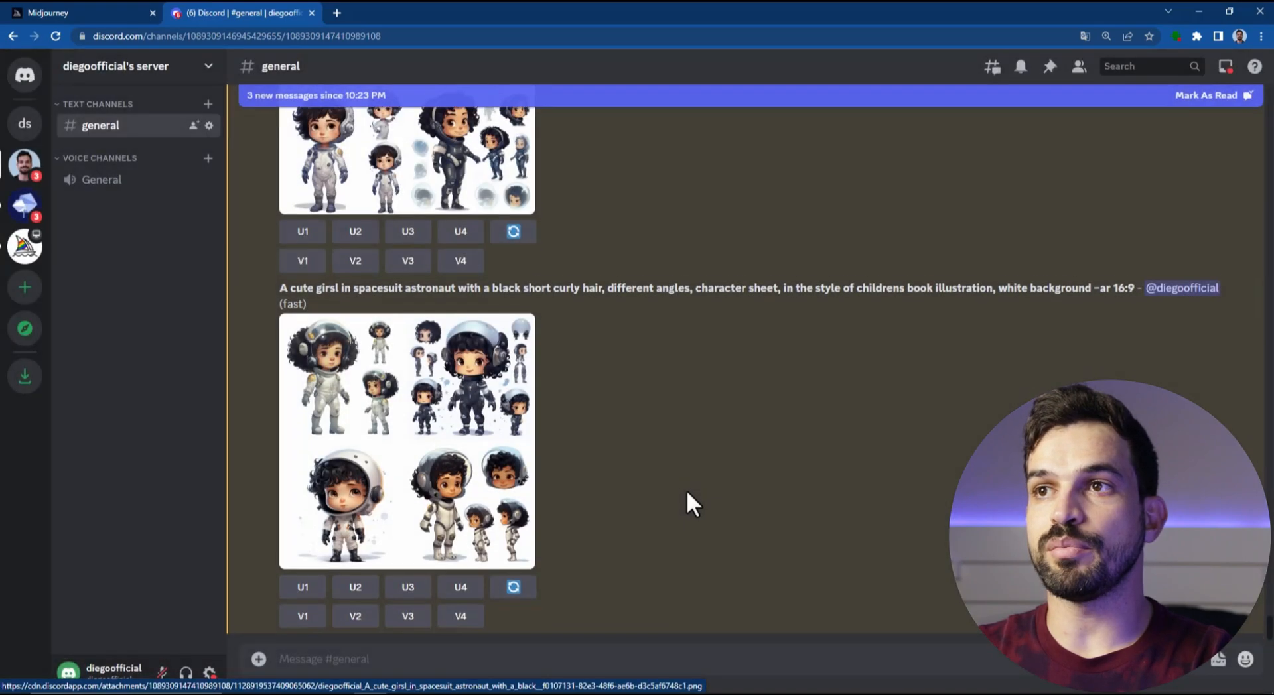
Upscale image 1 of the first astronaut girl grid and request strong and subtle variations of it
scroll(375, 517, up, 5)
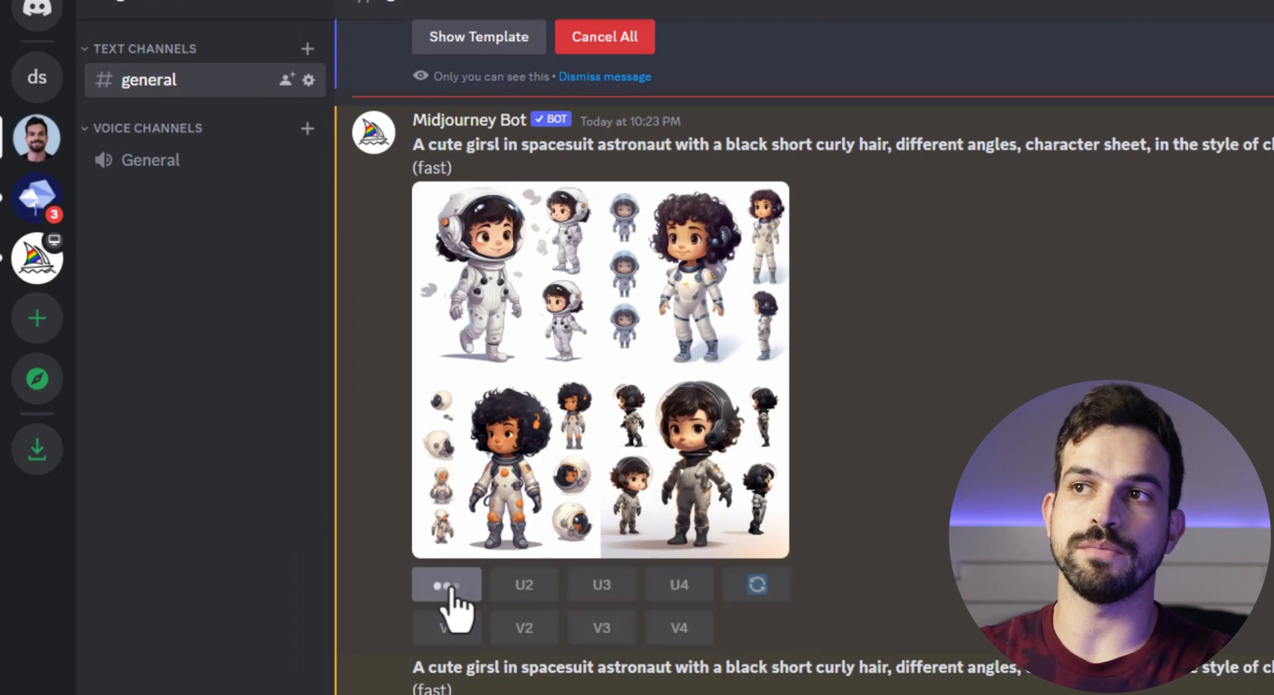
click(447, 590)
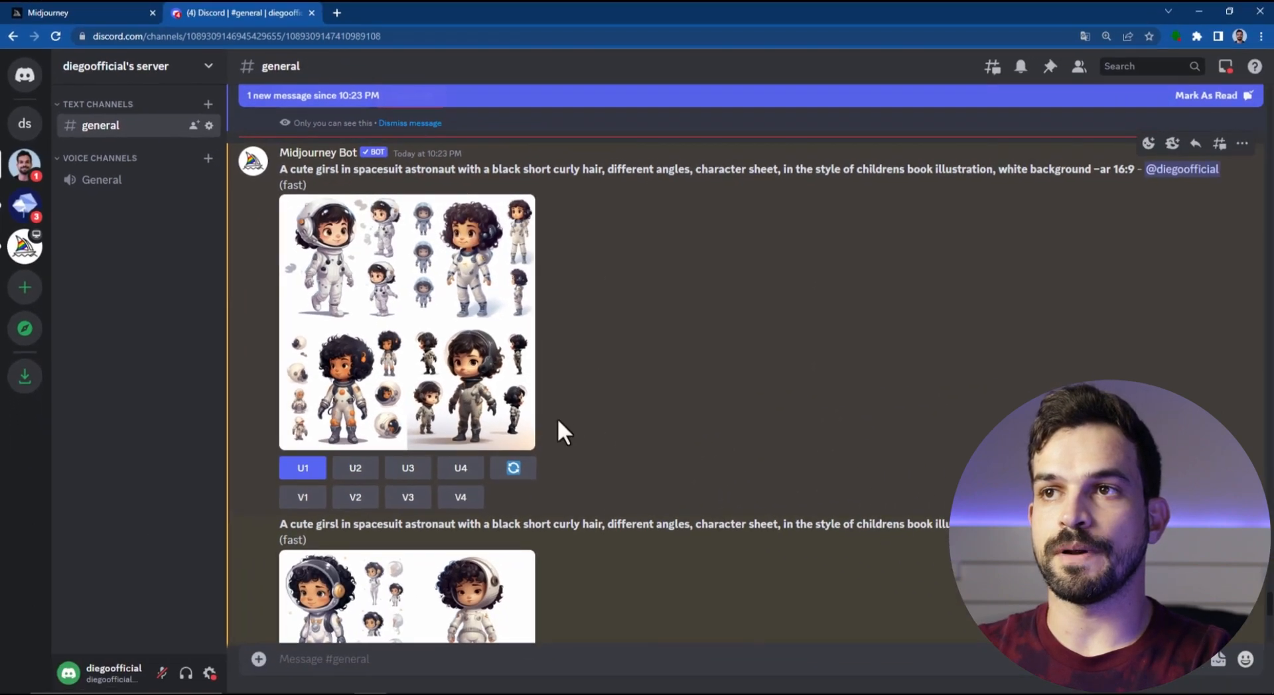
scroll(560, 431, down, 5)
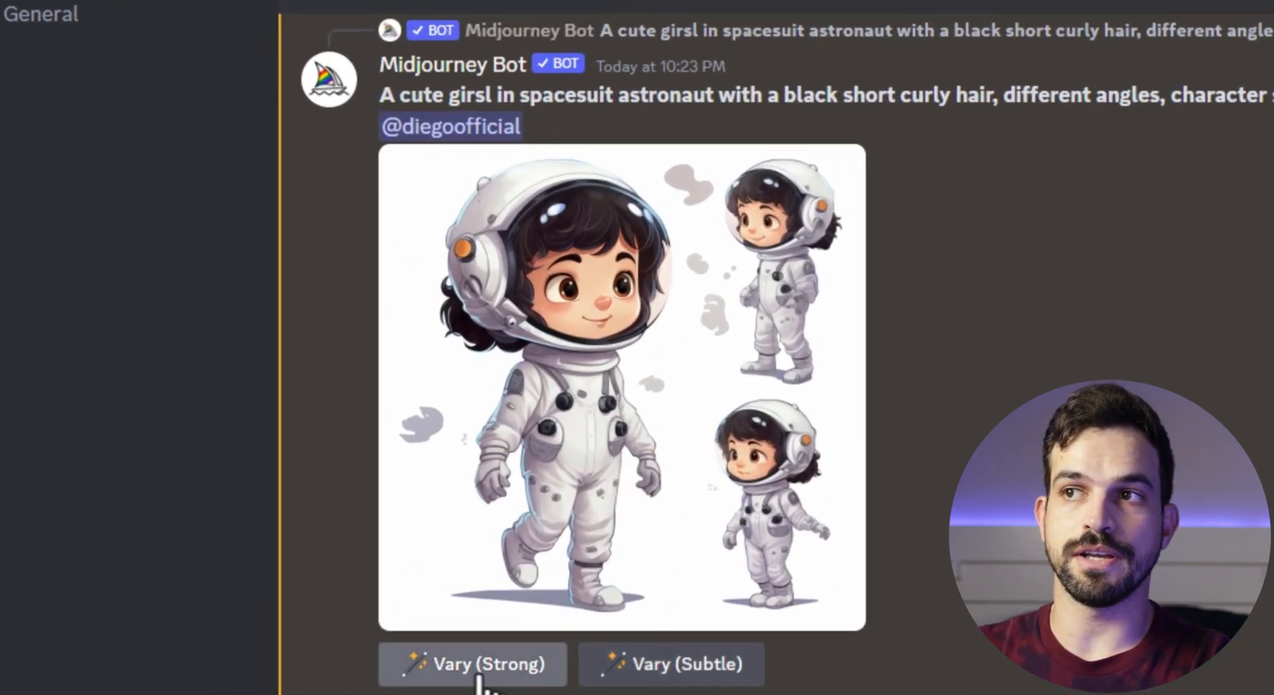
click(479, 665)
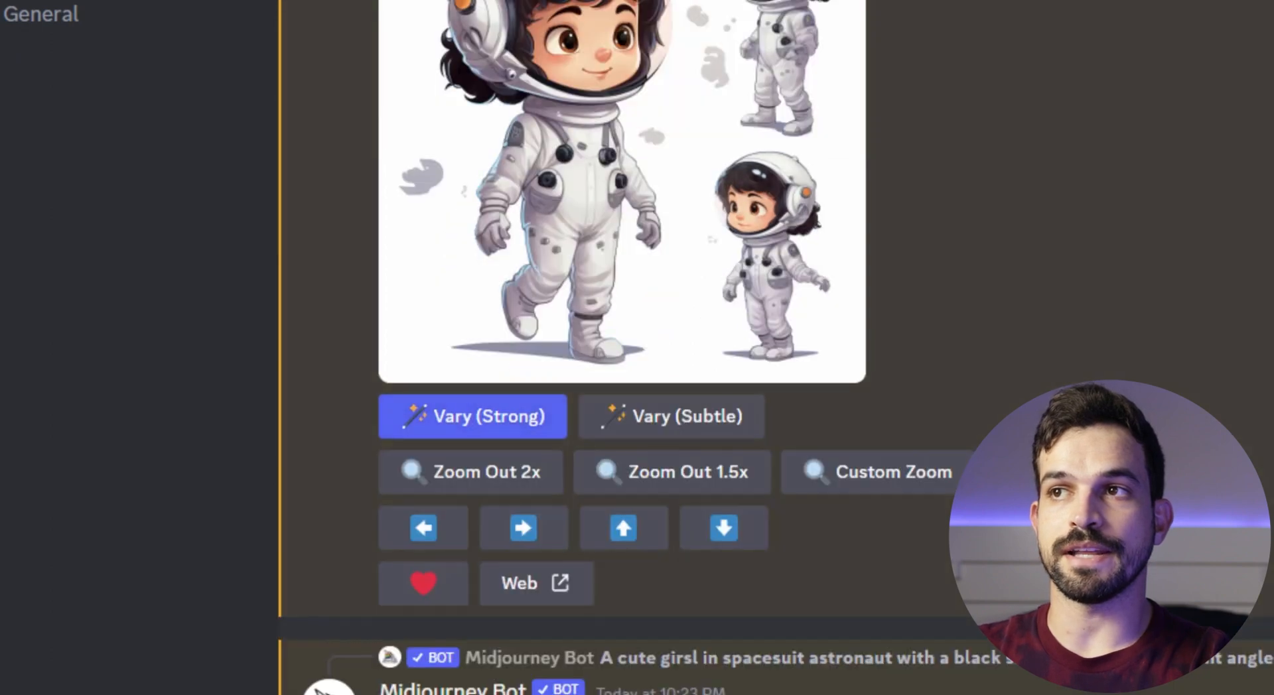
click(711, 424)
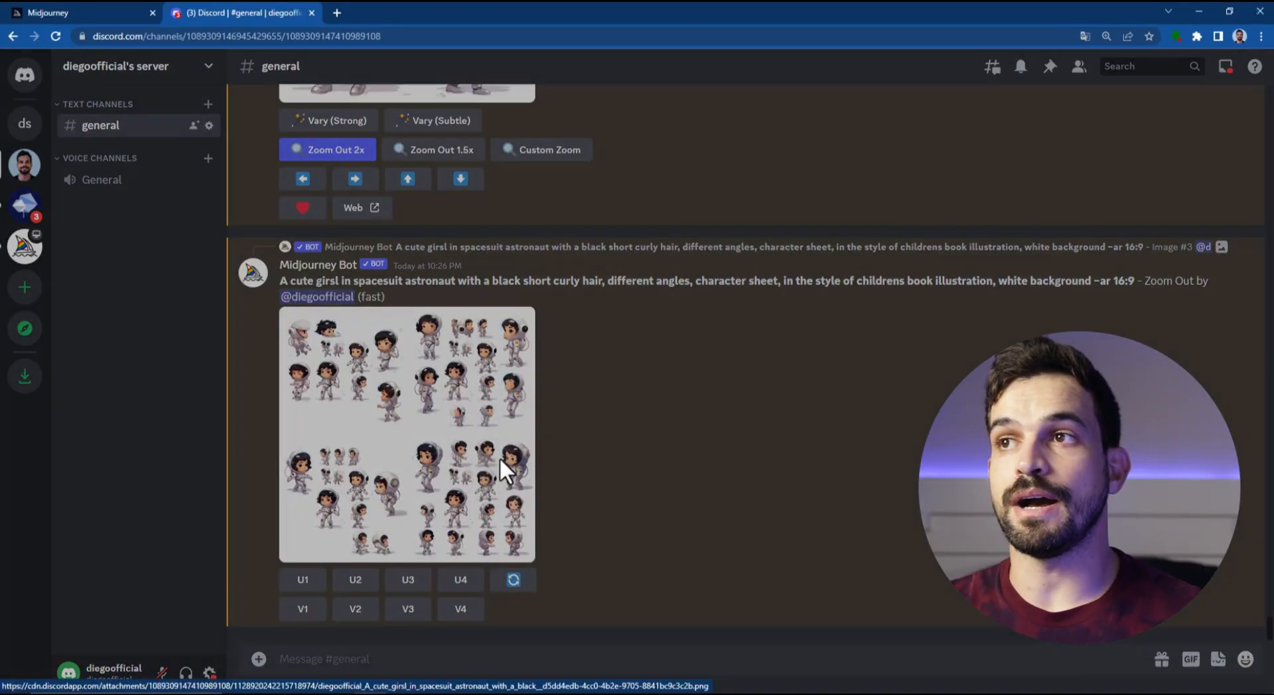
Enlarge the zoomed-out character grid to compare its versions, and upscale image 4
click(499, 456)
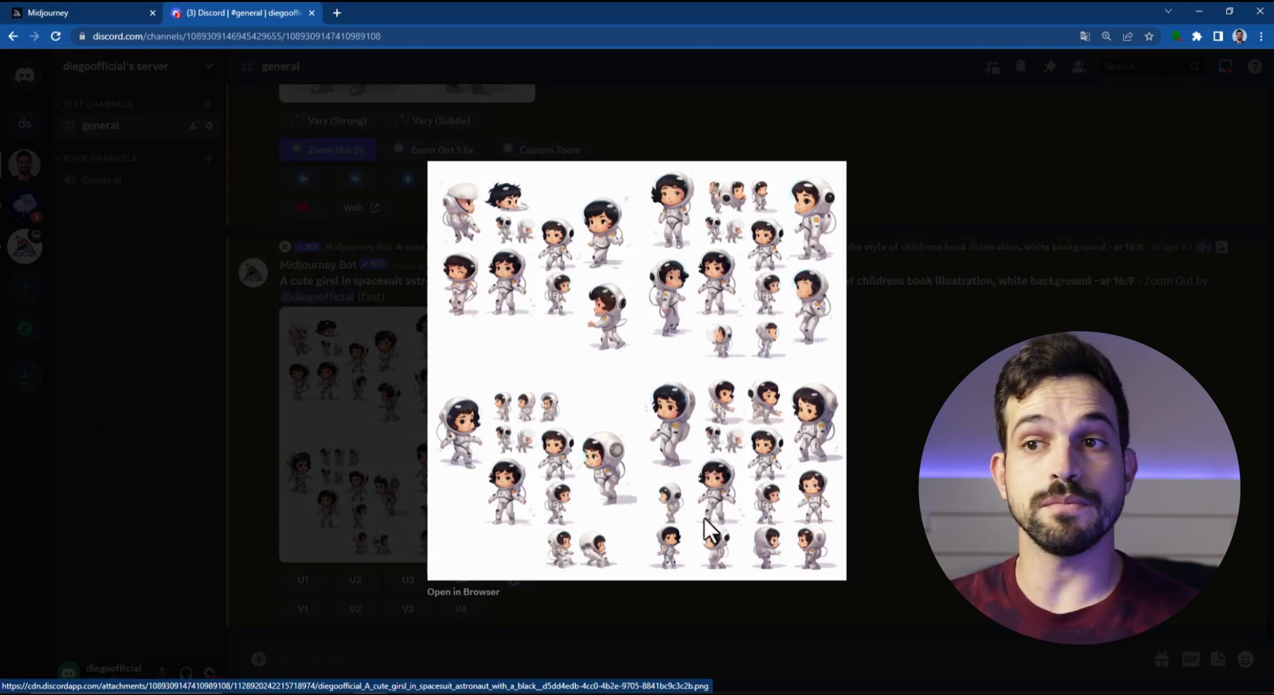
key(Escape)
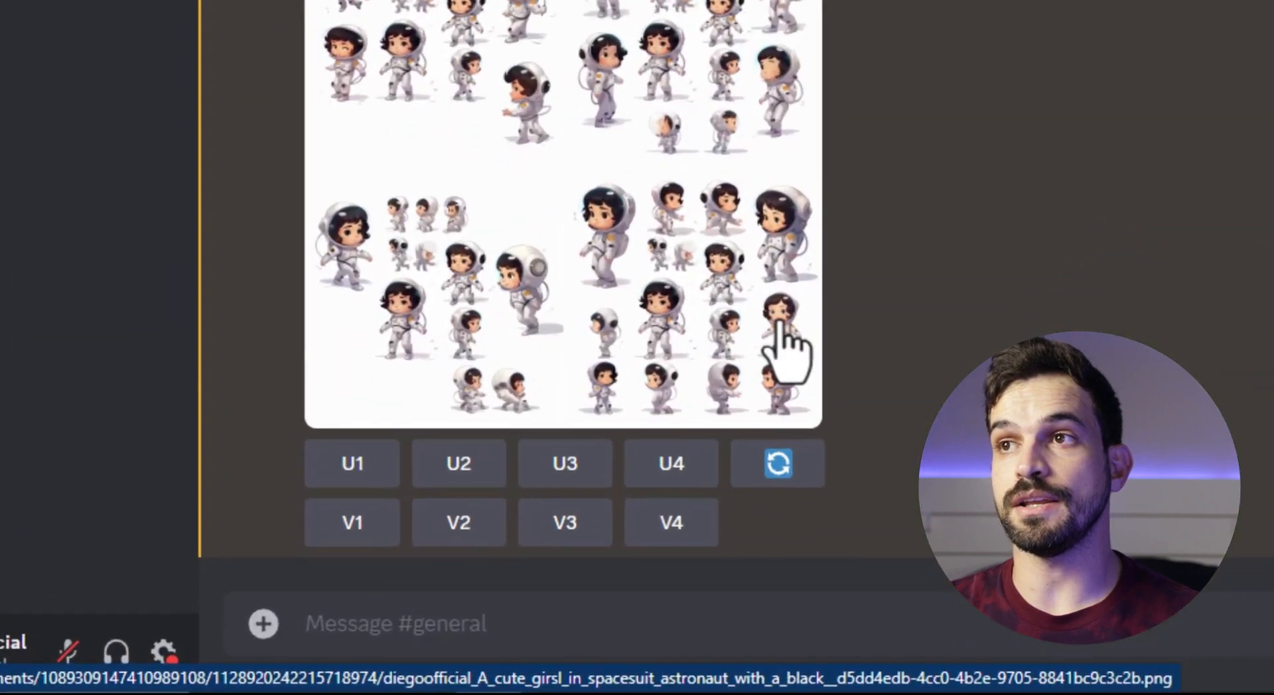
click(664, 461)
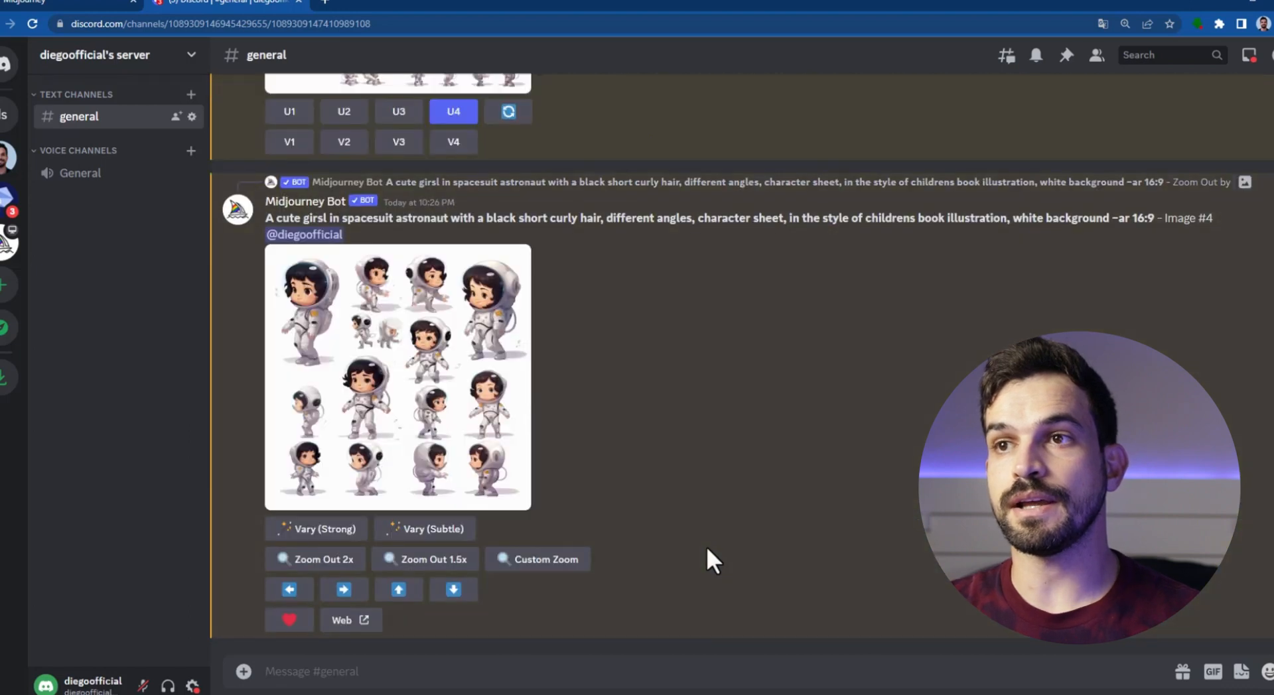
View the upscaled astronaut girl sheet full size in the browser, check its image saving options, and return to the Discord channel
click(418, 441)
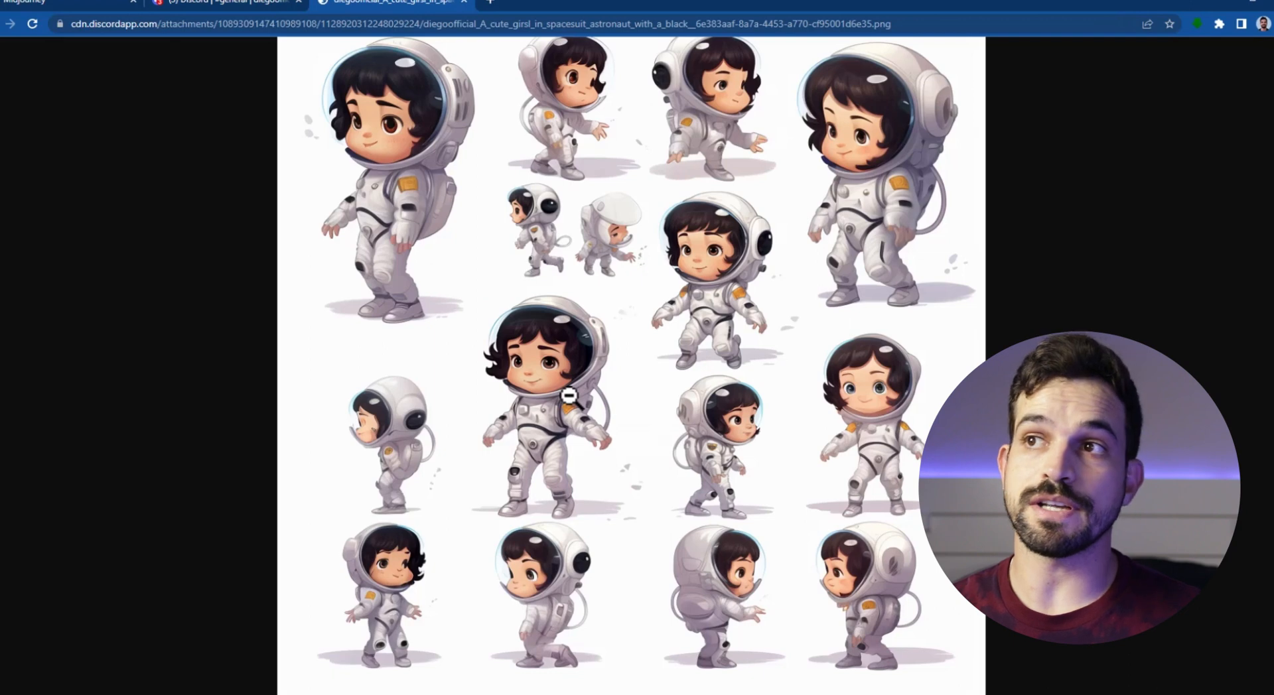
right_click(584, 376)
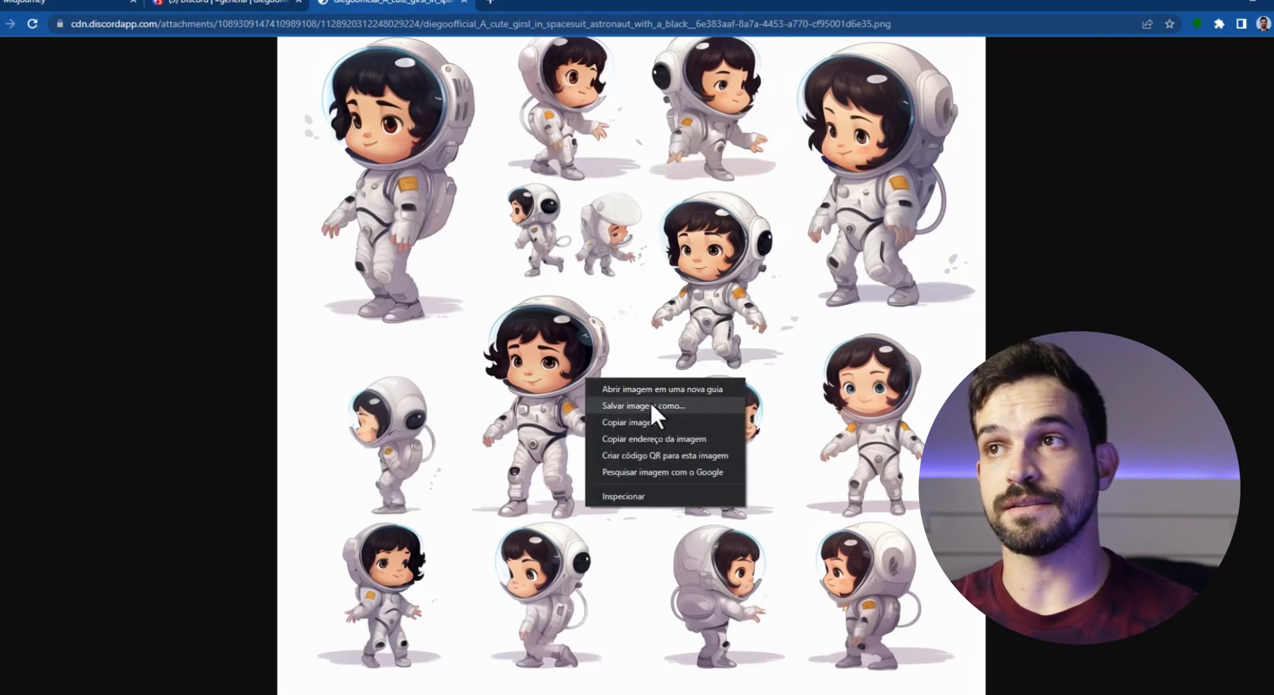
click(684, 336)
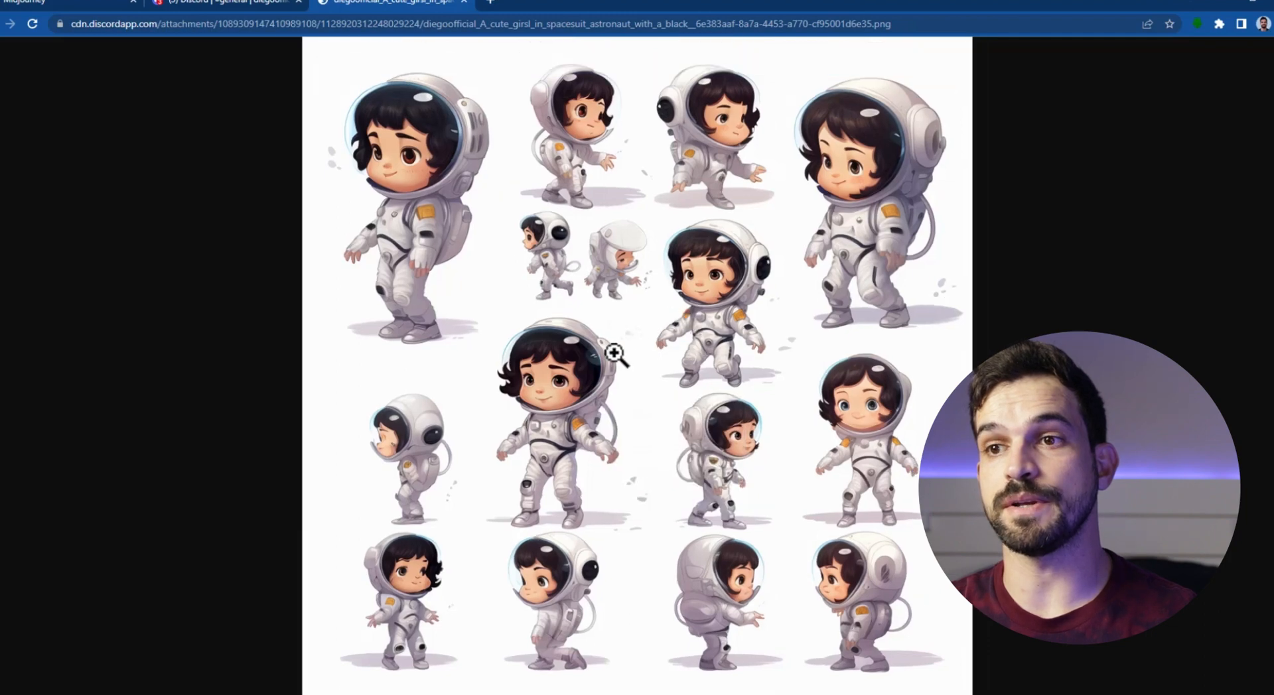
click(275, 5)
key(Escape)
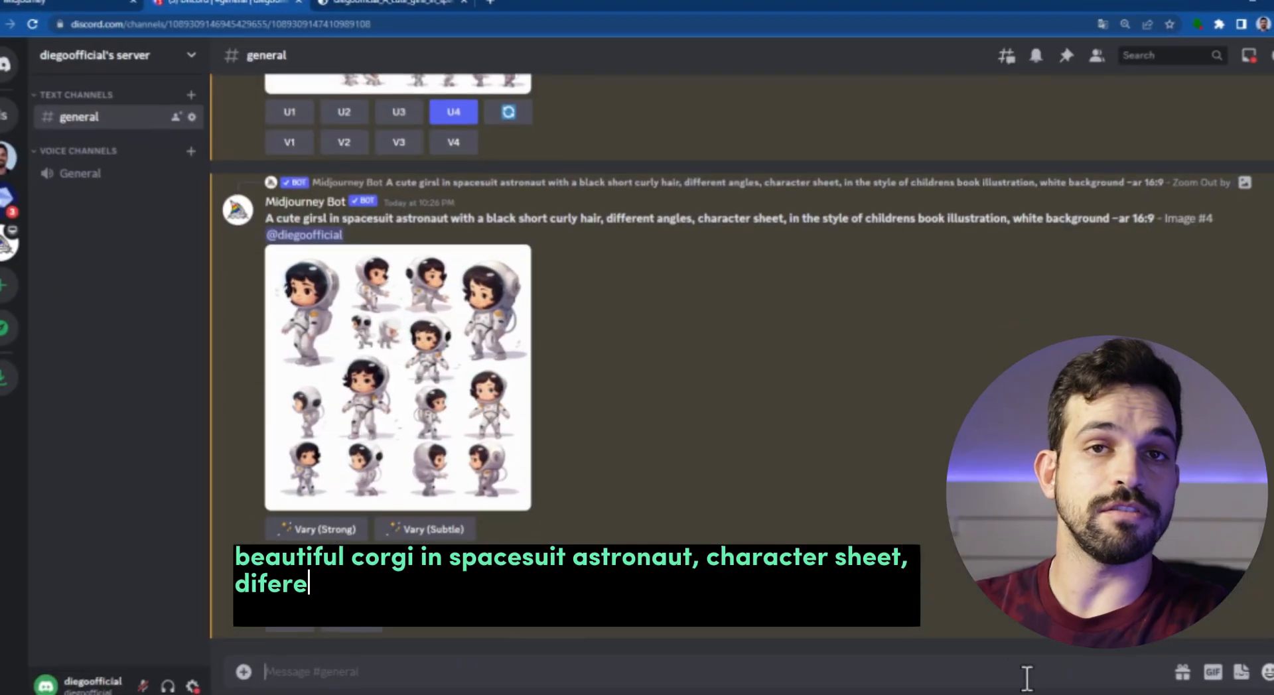
Submit the /imagine prompt "beautiful corgi in spacesuit astronaut, diferente angles, character sheet, in the style of children book character, White bakground –ar 16:9 --repeat 3"
text(/)
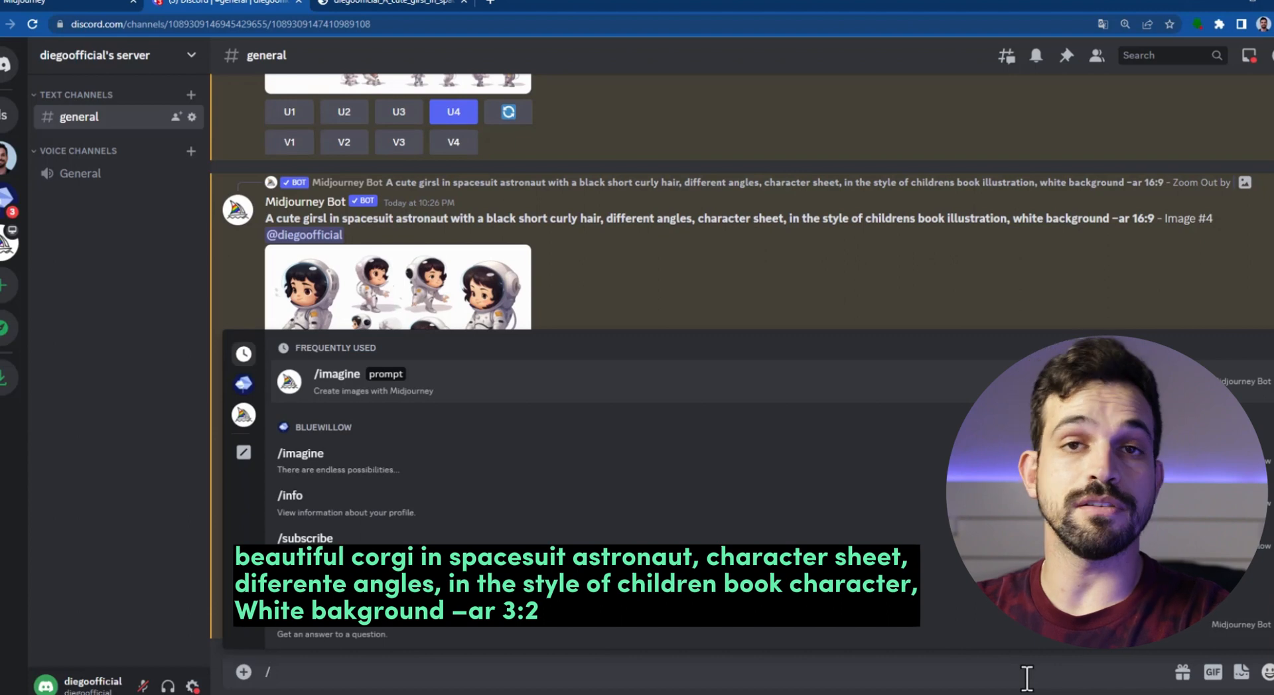
key(BackSpace)
text(/imagine prompt:beautiful corgi in spacesuit astronaut, diferente angles, character sheet, in the style of children book character, White bakground --ar 16:9)
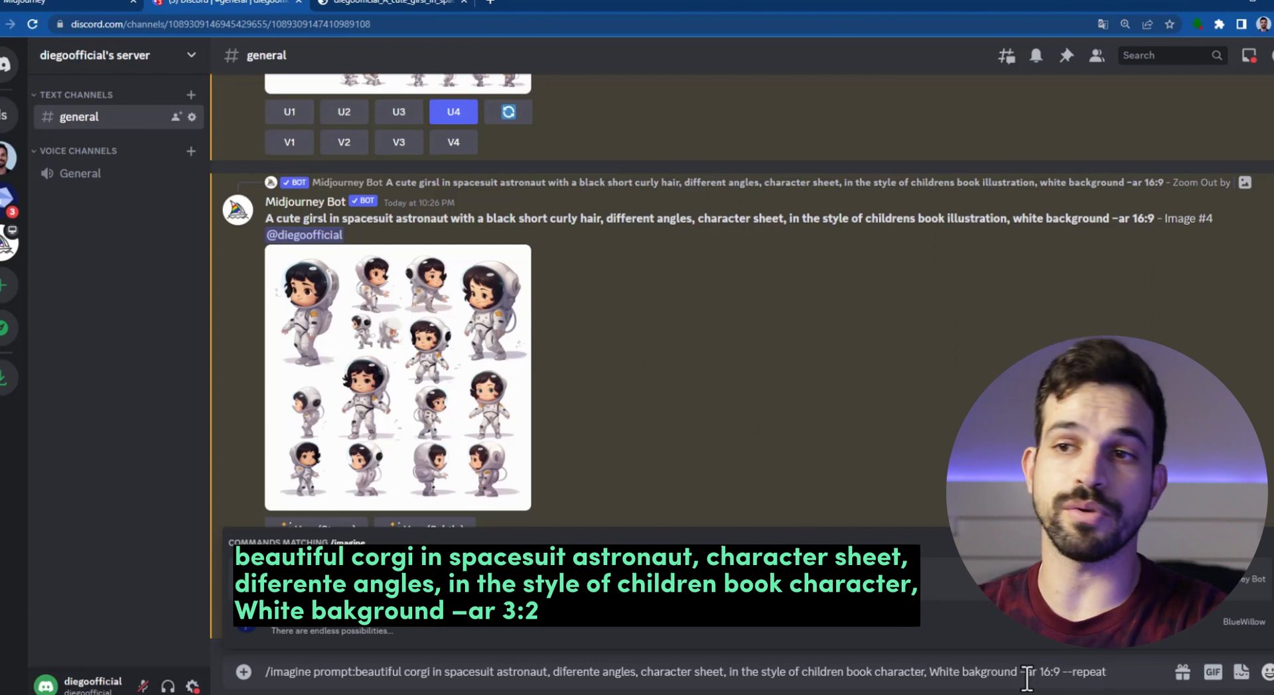
text(3)
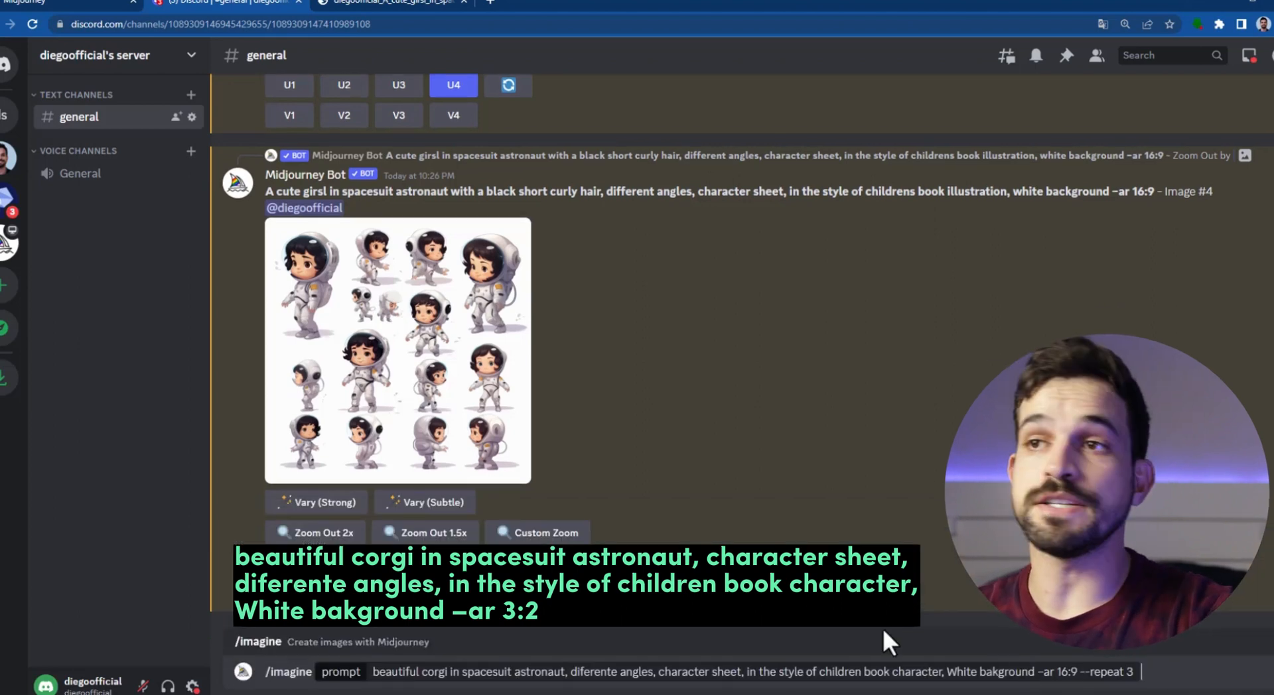
key(Return)
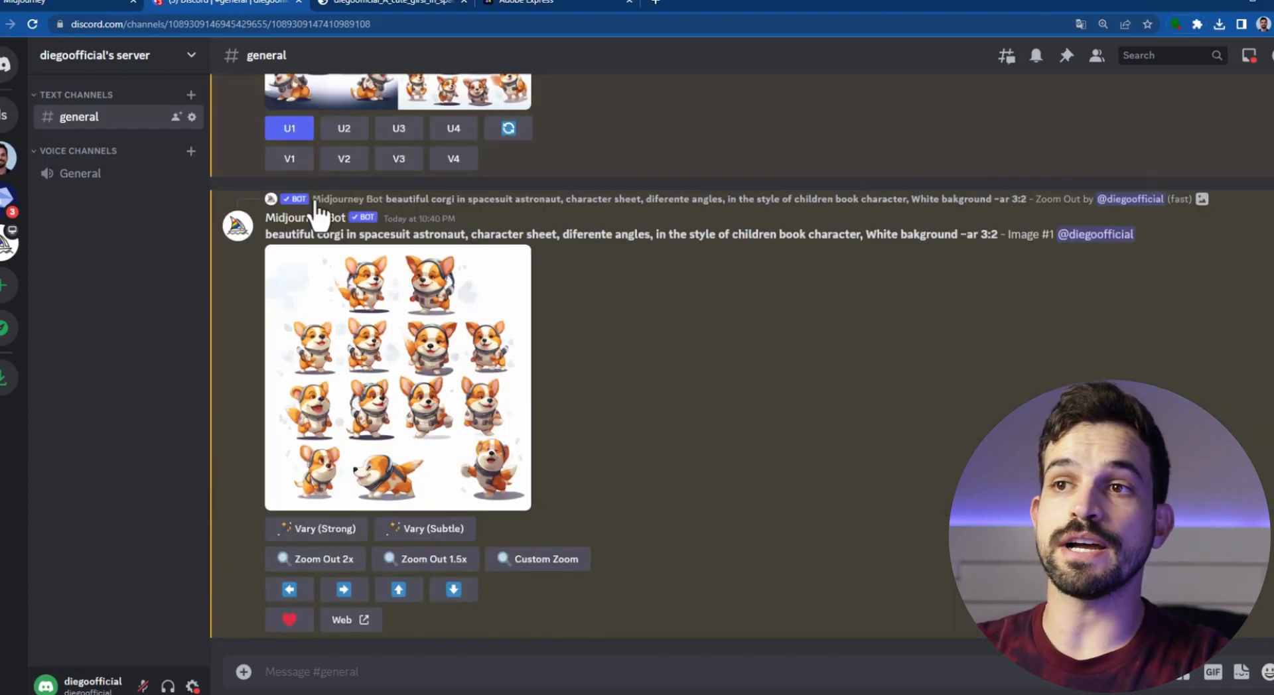
Open the upscaled corgi character sheet in a new tab for viewing, and enlarge the generated planet horizon background image
click(397, 410)
right_click(600, 364)
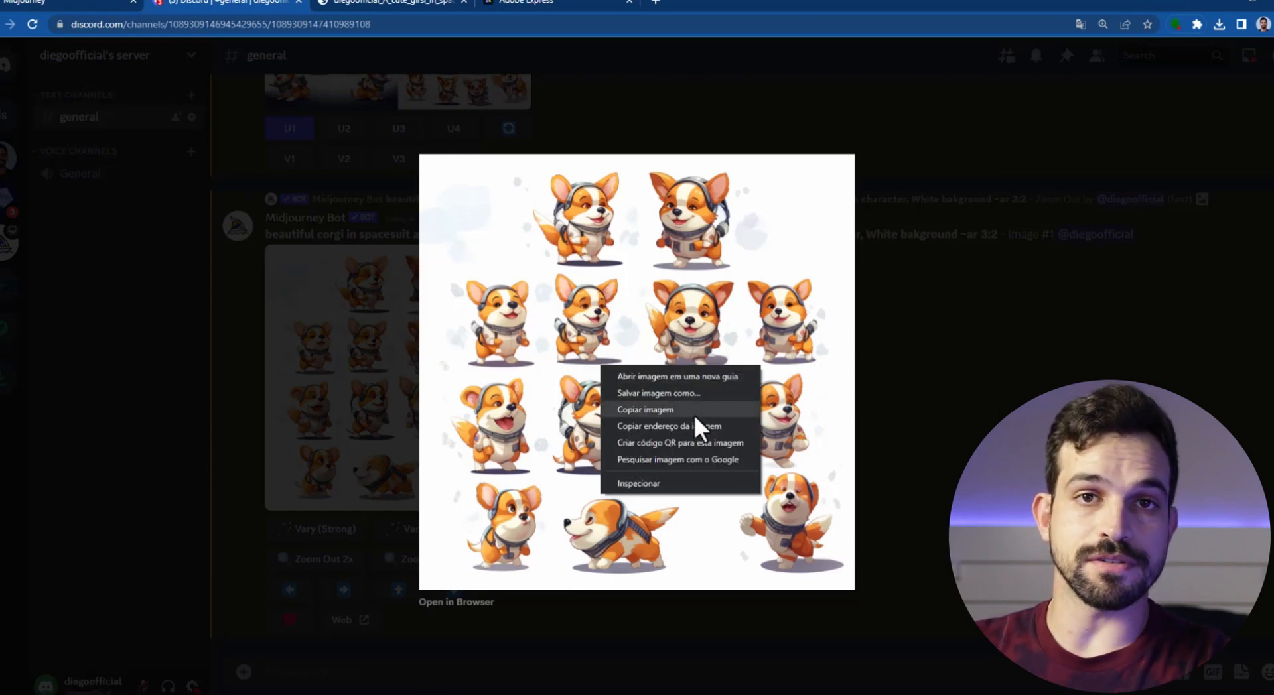
click(676, 376)
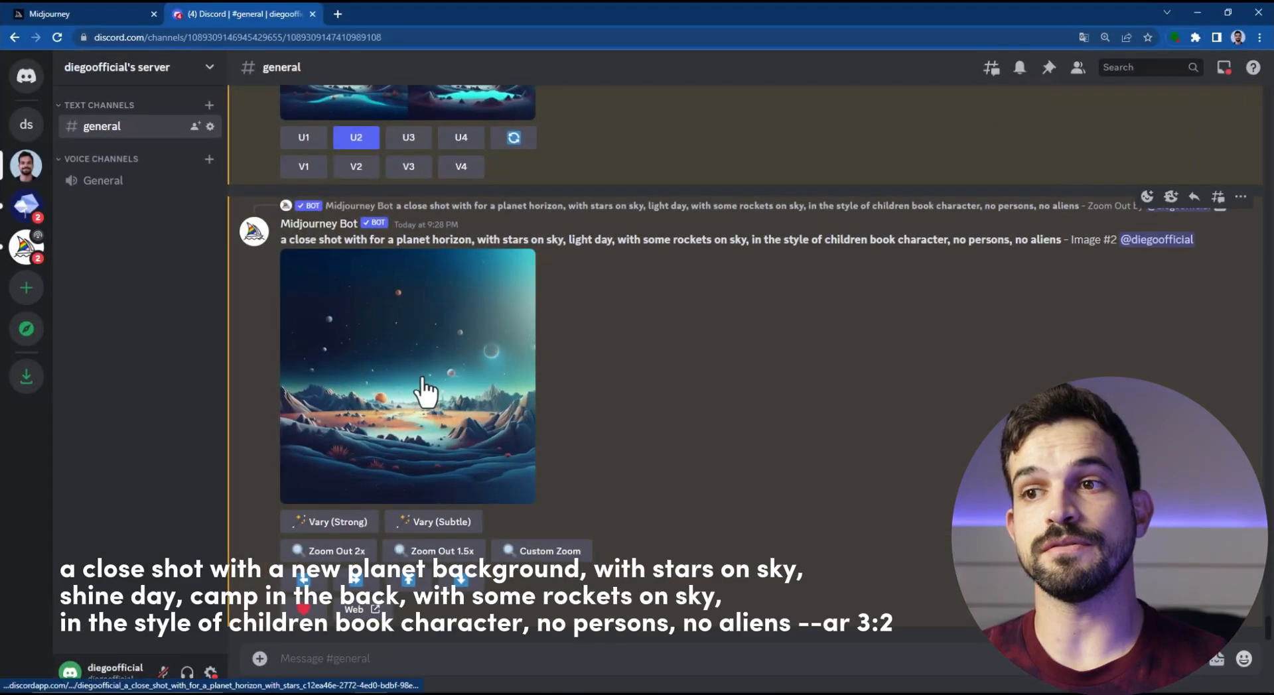
click(428, 383)
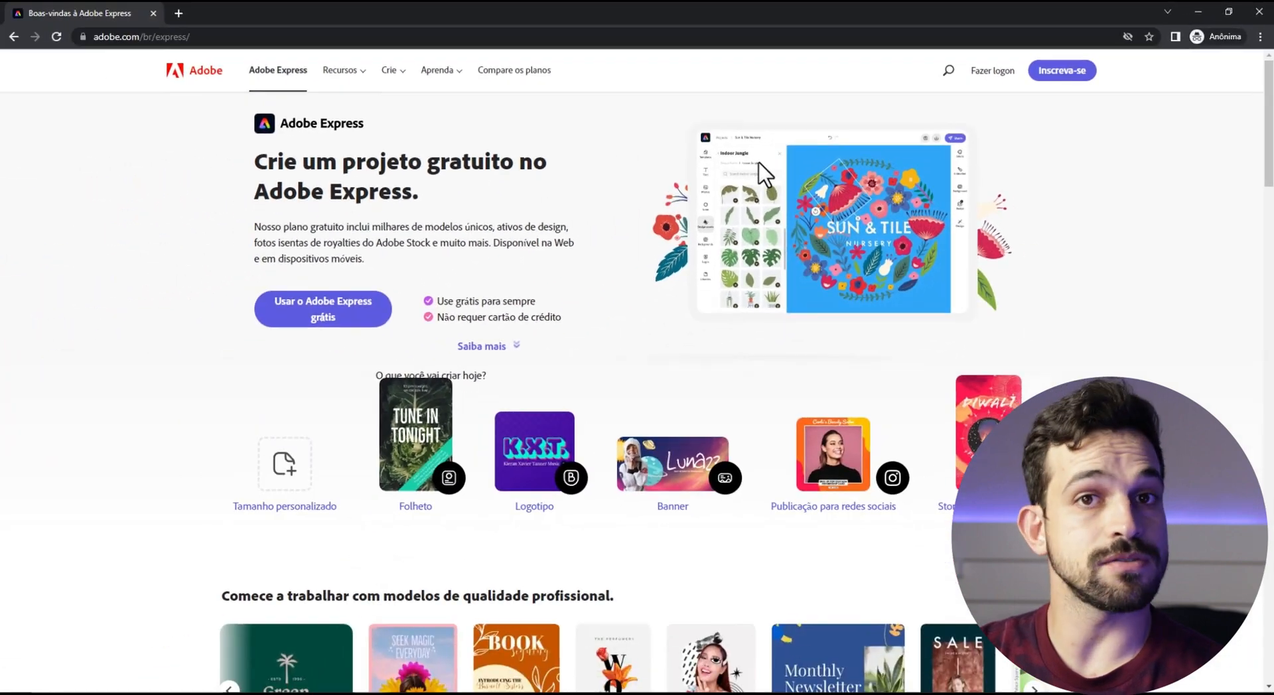
Close the incognito Adobe Express page and open the background removal tool from Adobe Express in the regular browser window
click(152, 13)
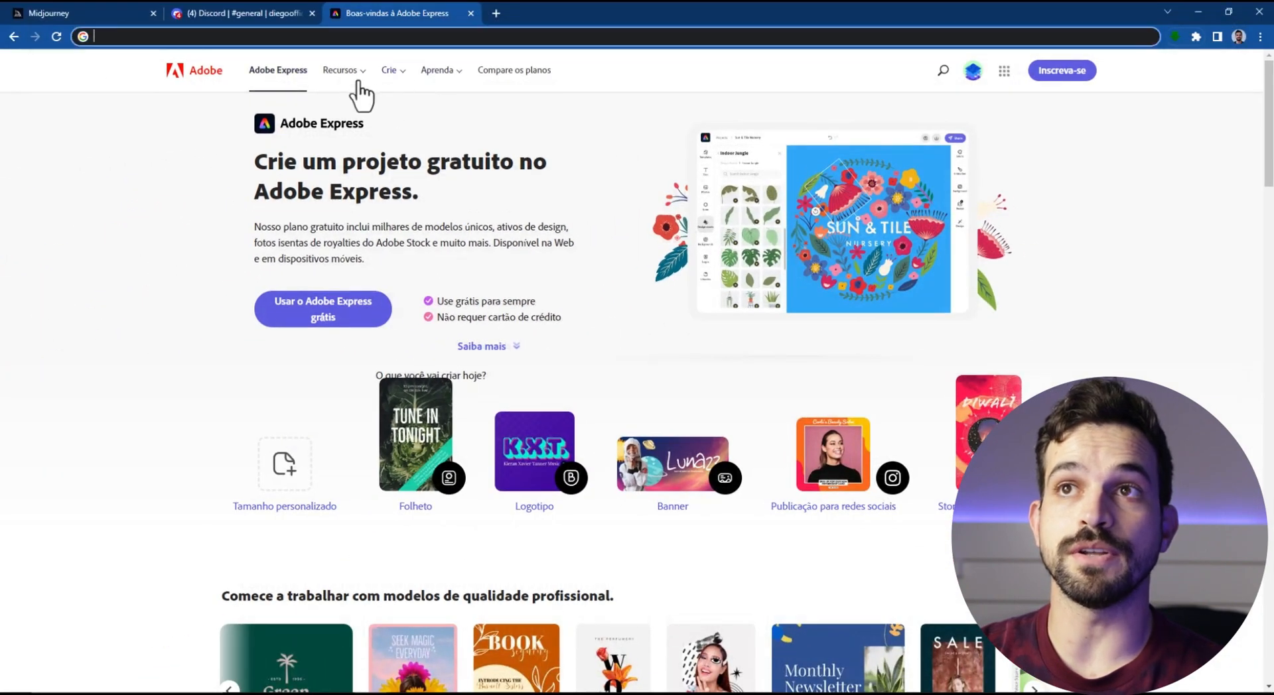
click(350, 81)
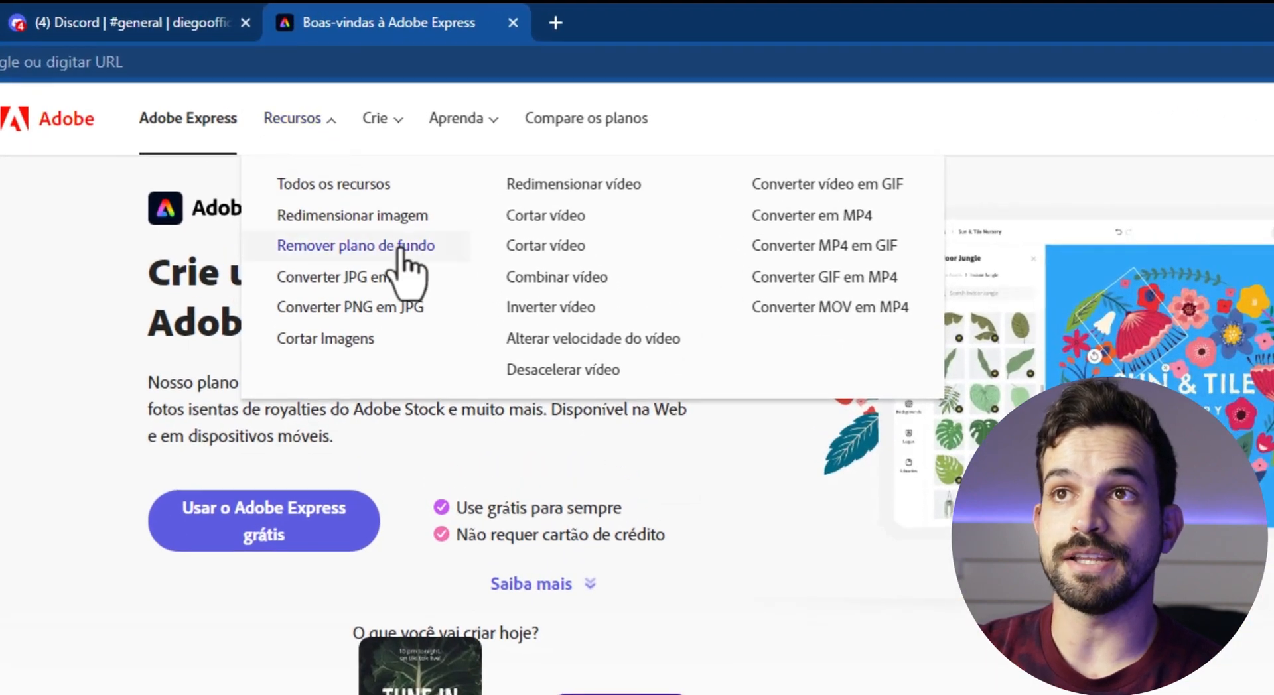
click(401, 246)
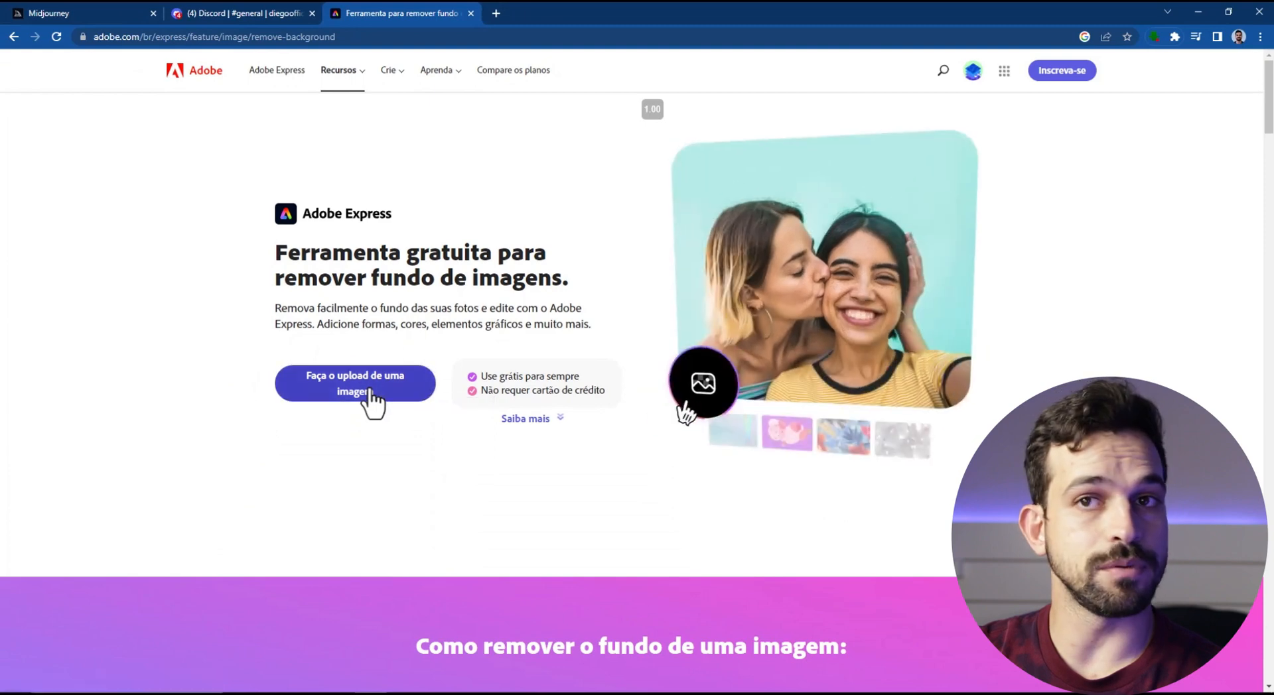
Upload the astronaut girl sheet for background removal, then customize the cutout in the editor and move it to the canvas's upper-left corner
click(371, 402)
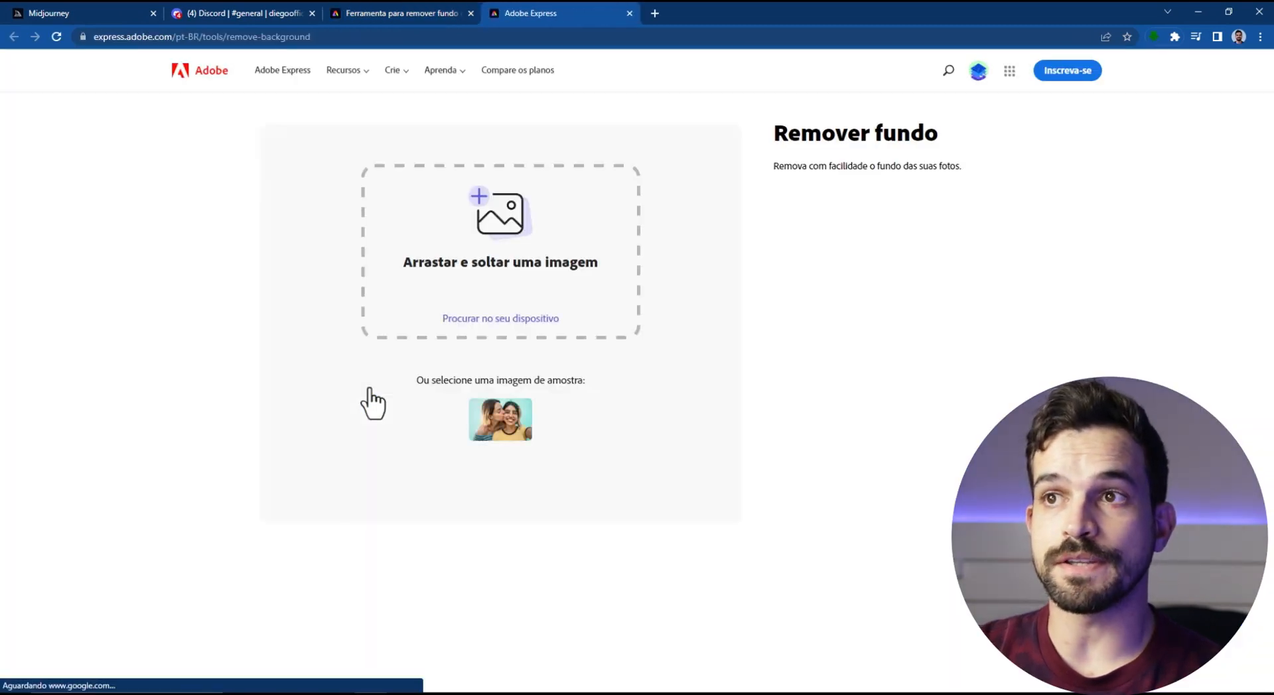
click(494, 318)
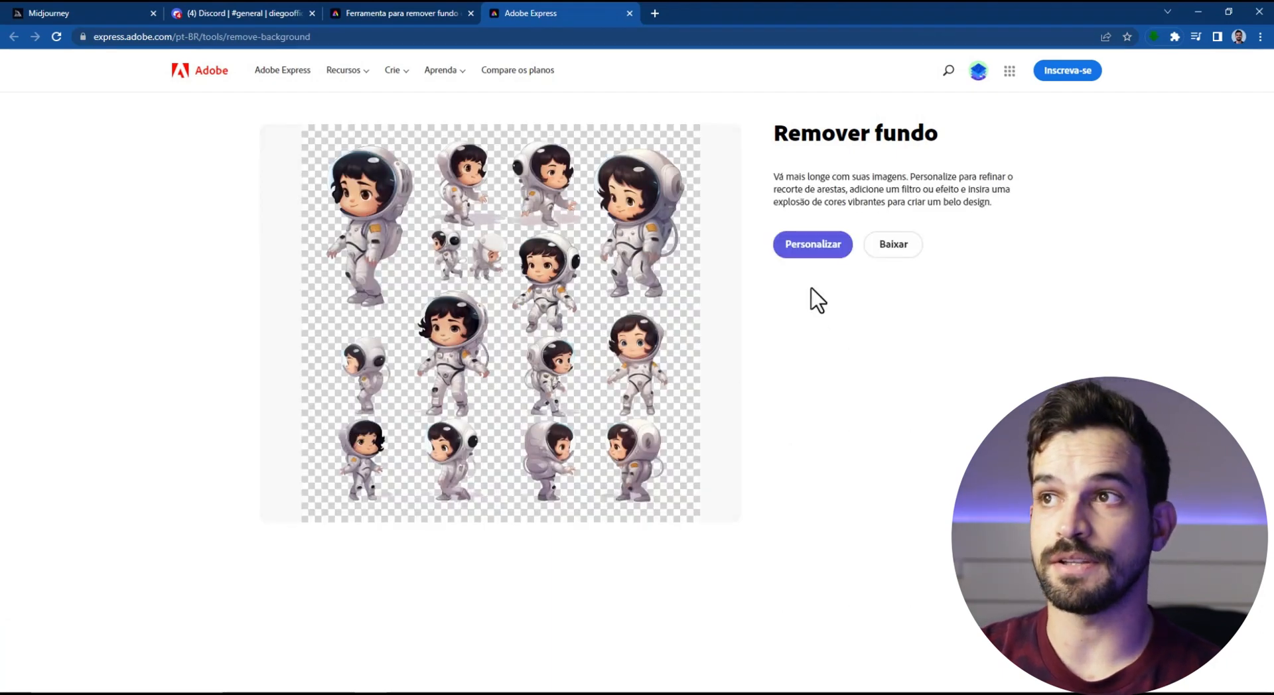
click(808, 251)
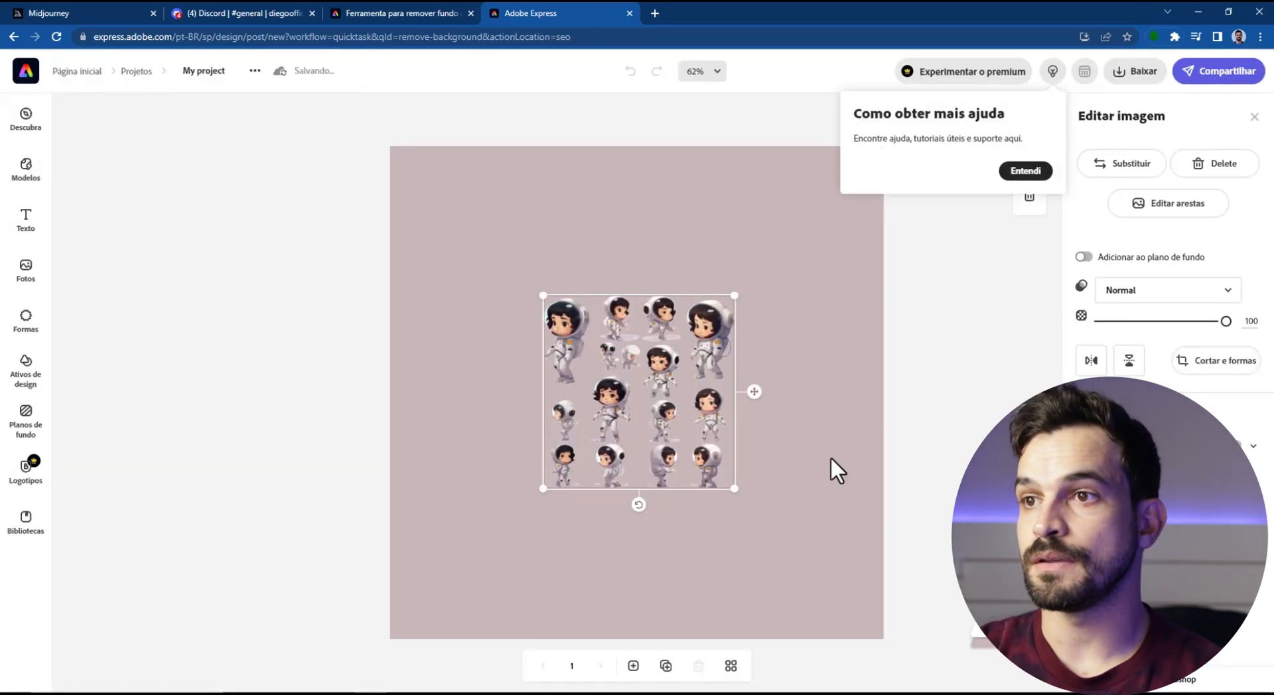
drag(624, 426, 471, 276)
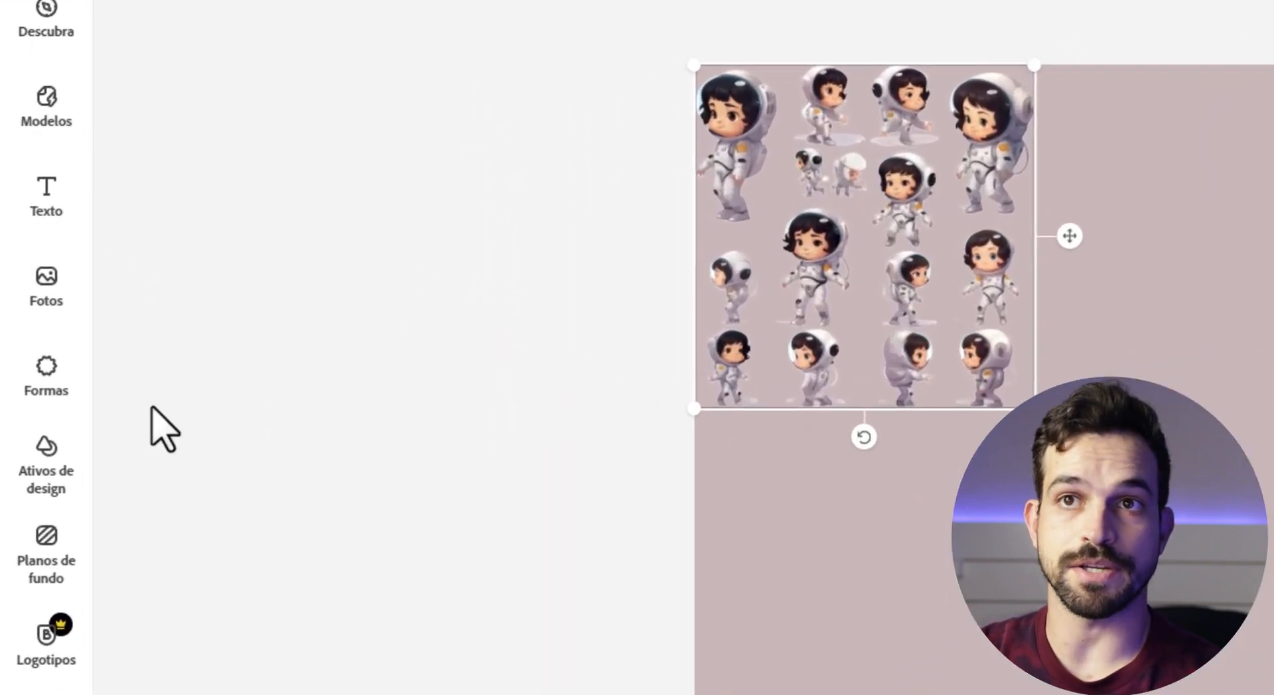
Add the corgi character sheet to the lower half of the canvas and remove its background
click(71, 327)
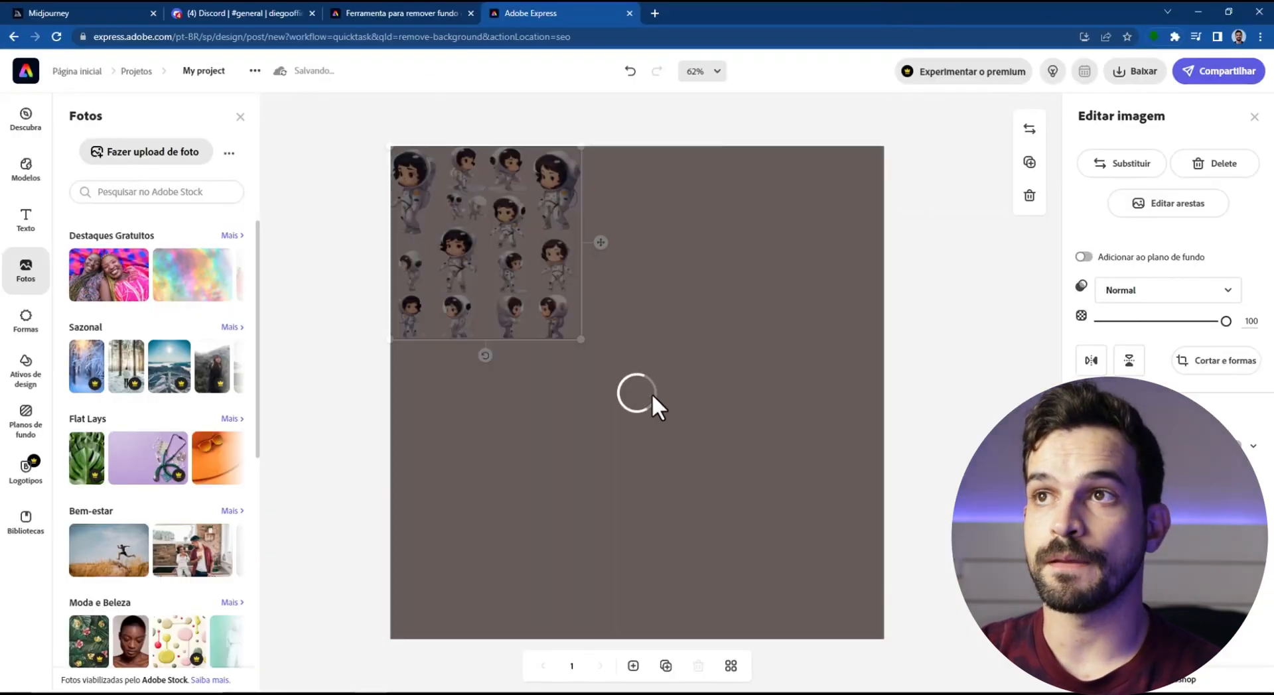
key(ctrl+v)
drag(676, 412, 726, 438)
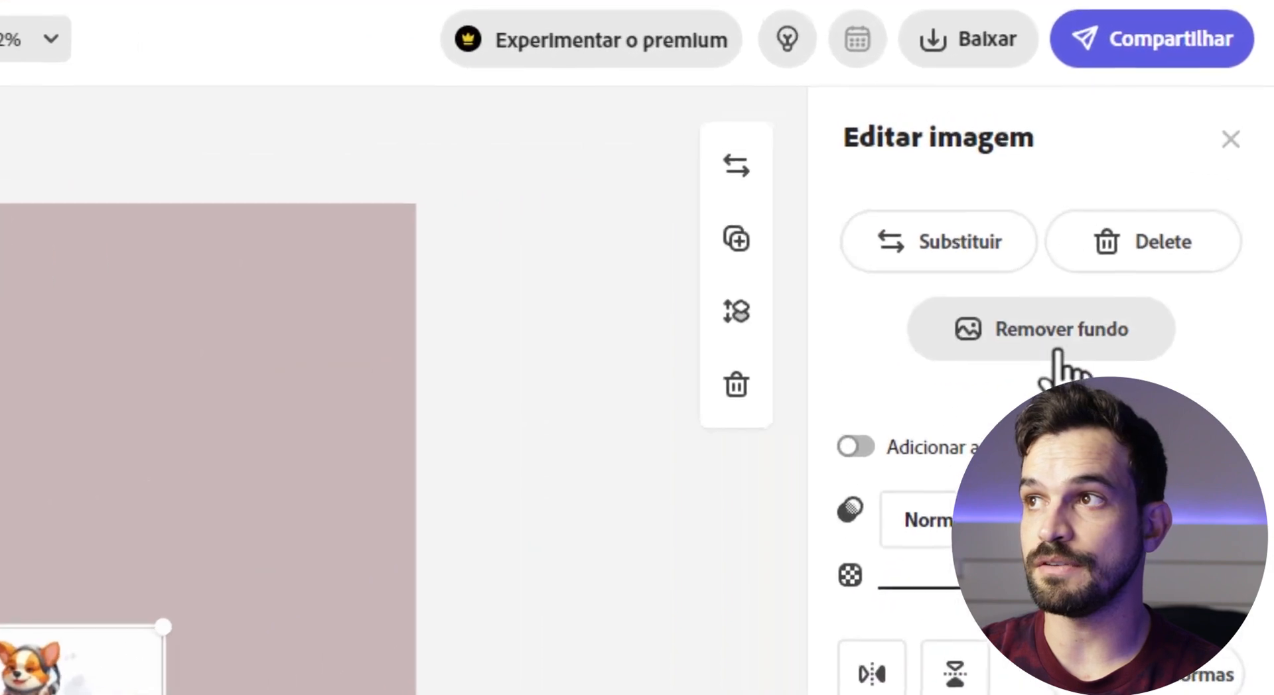
click(1124, 260)
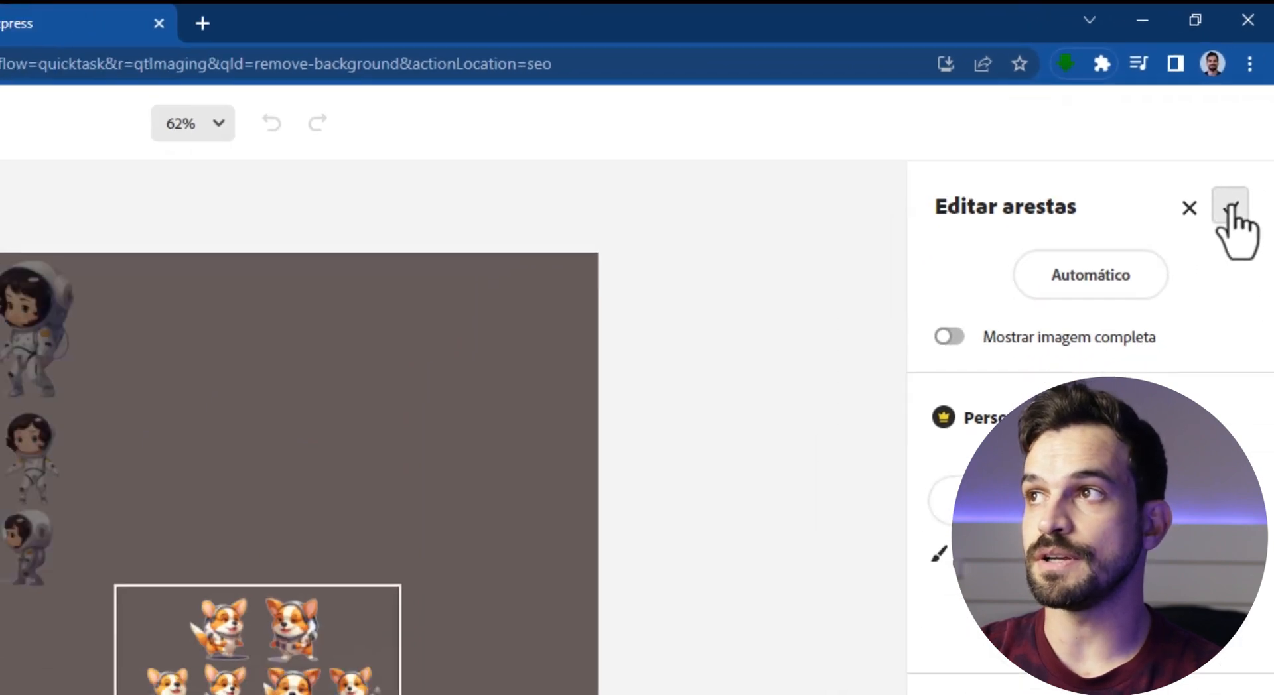
click(1219, 260)
click(969, 432)
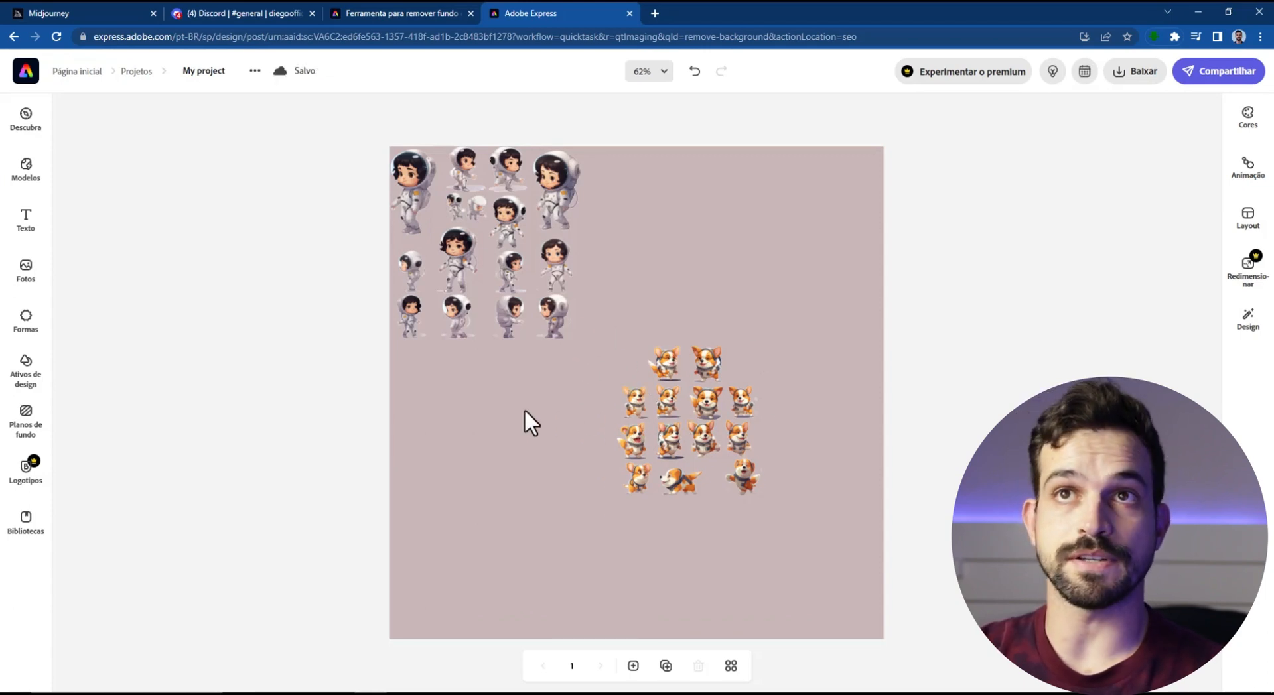
Open the planet horizon image from the Discord channel in a separate tab and save it to the Downloads folder
click(241, 13)
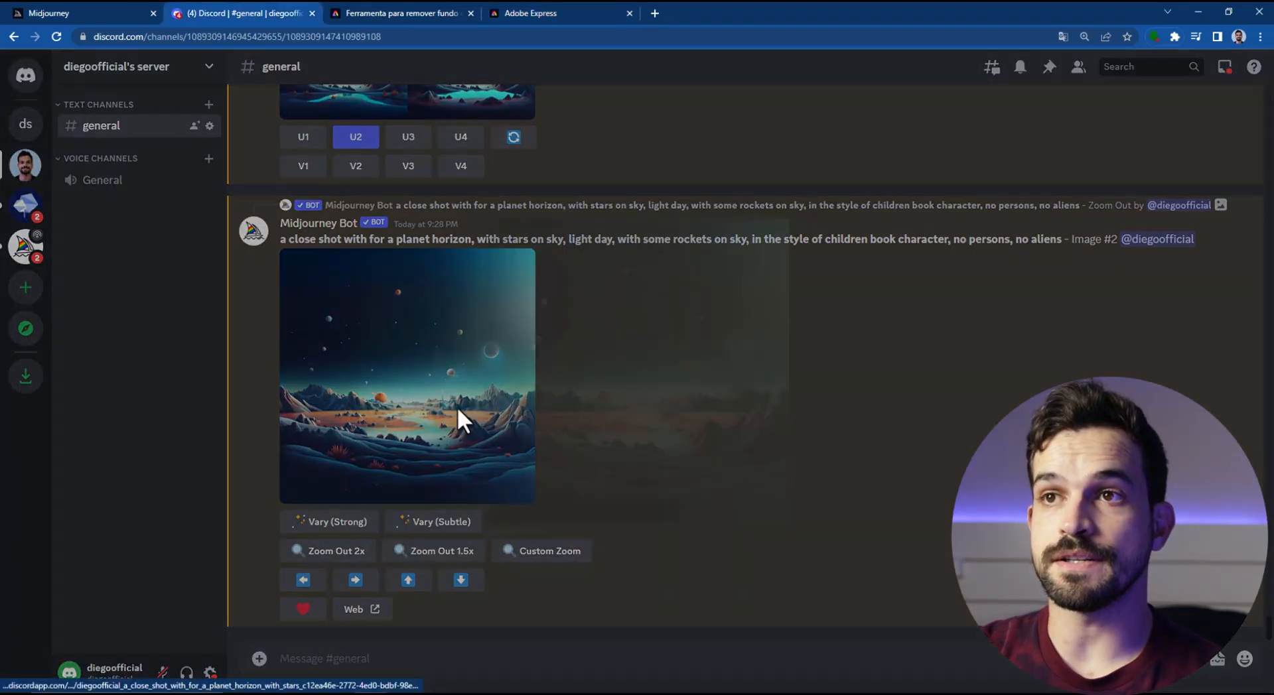
click(457, 408)
click(489, 591)
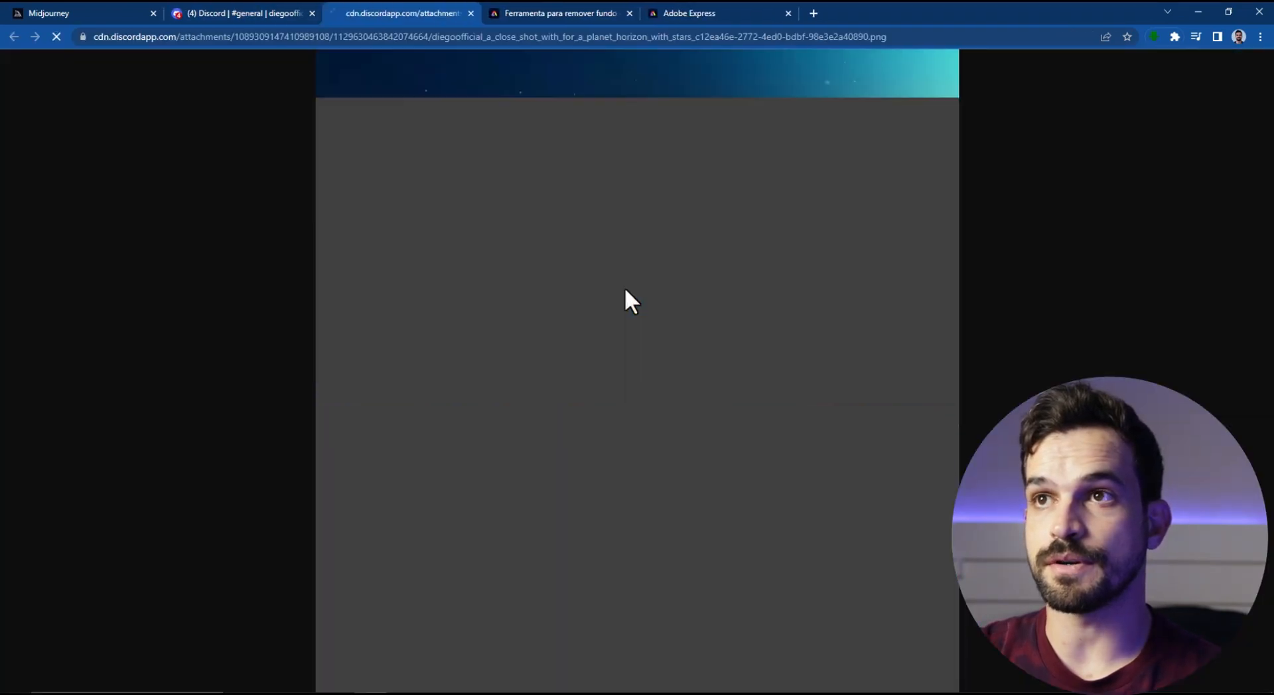
right_click(527, 269)
click(578, 312)
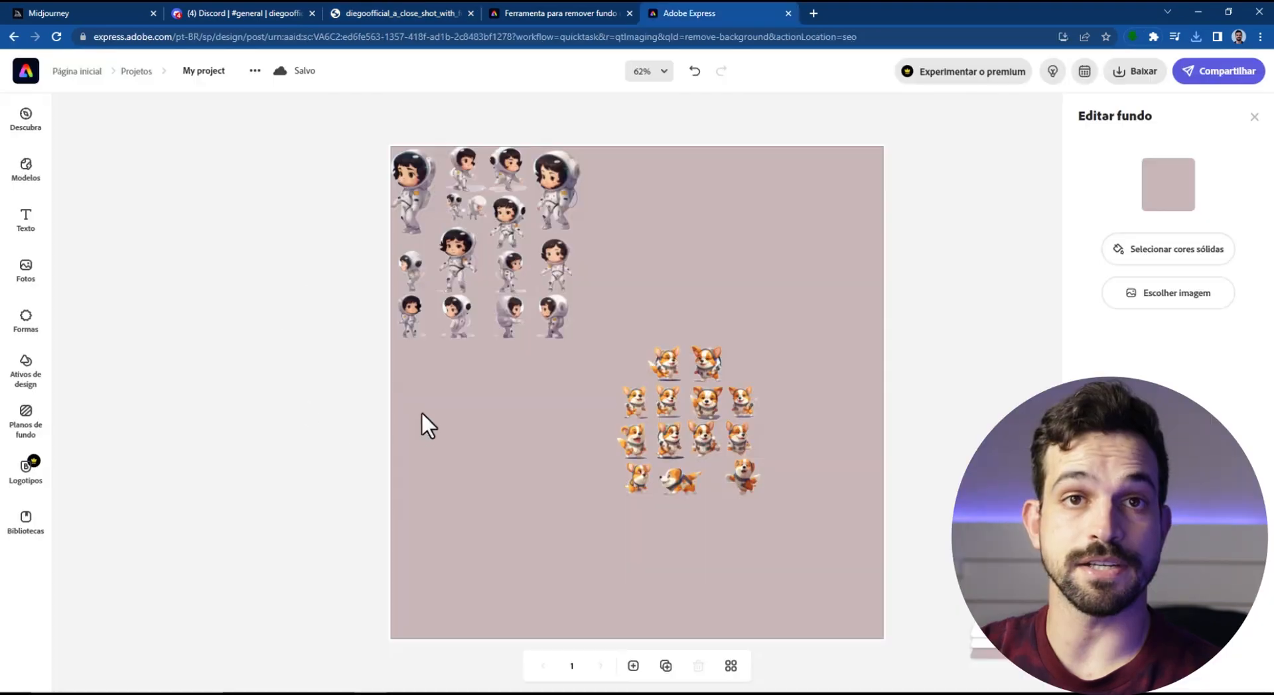
Switch to the Adobe Express project and upload the saved planet horizon image as the canvas background
click(1147, 313)
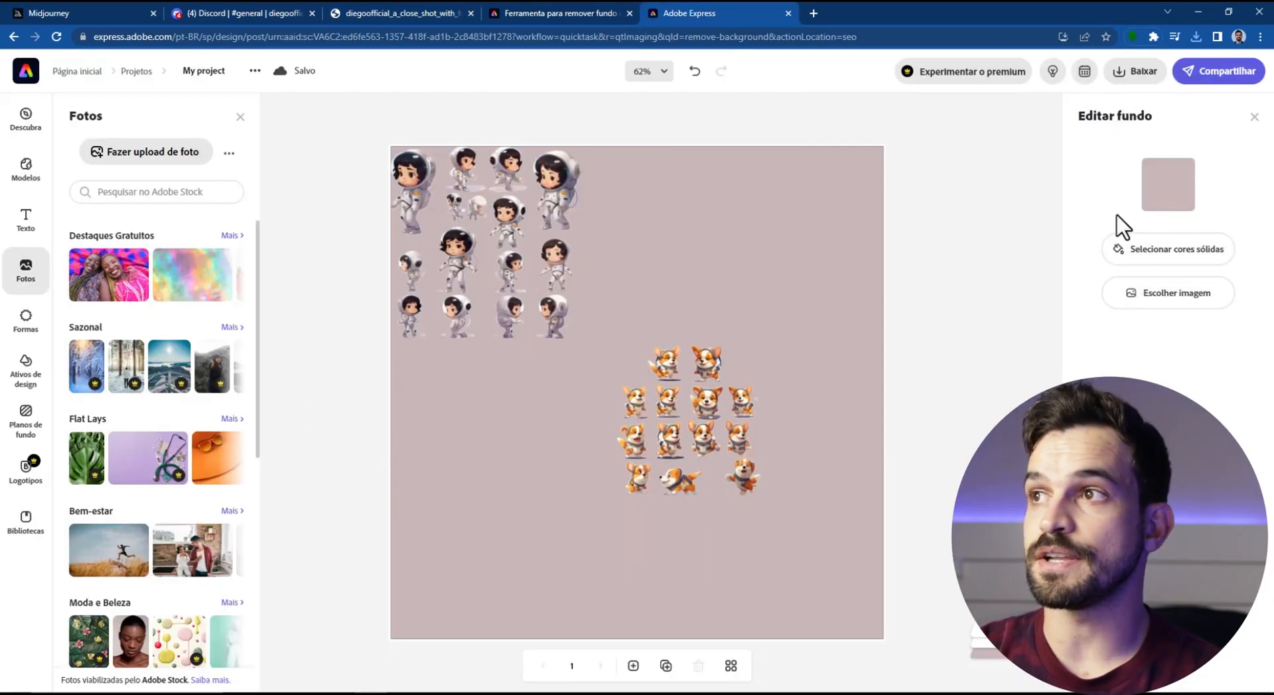
click(162, 174)
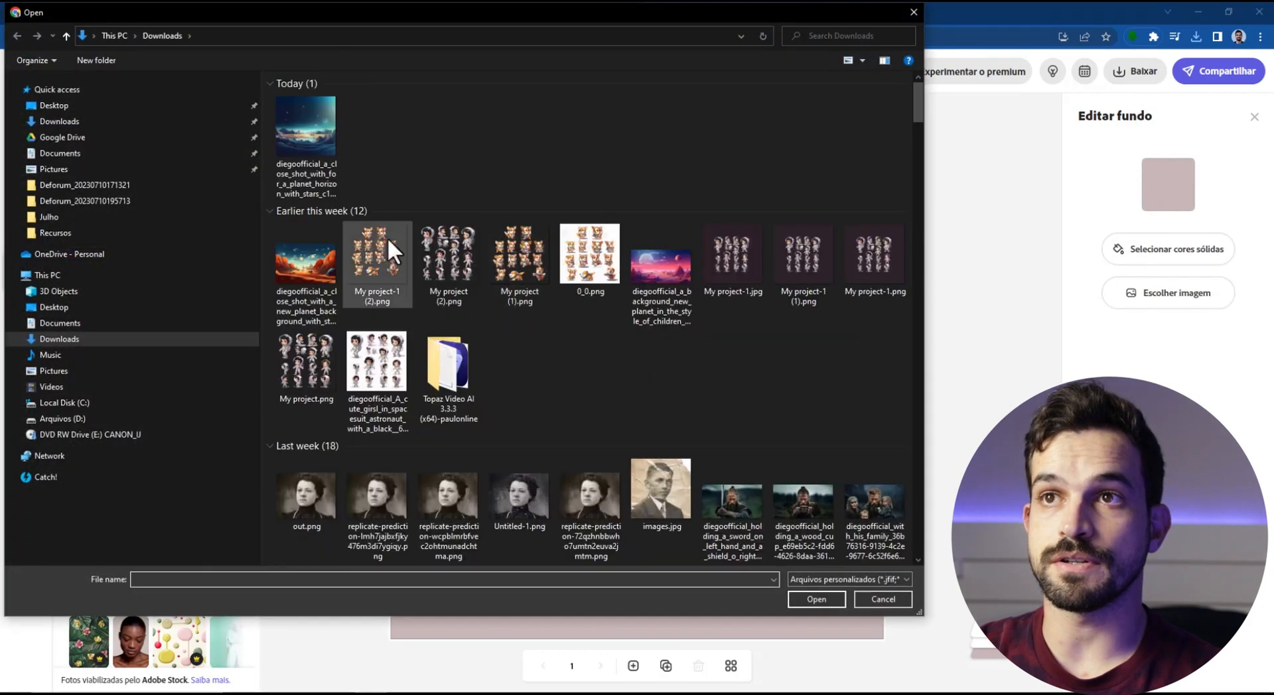
double_click(317, 129)
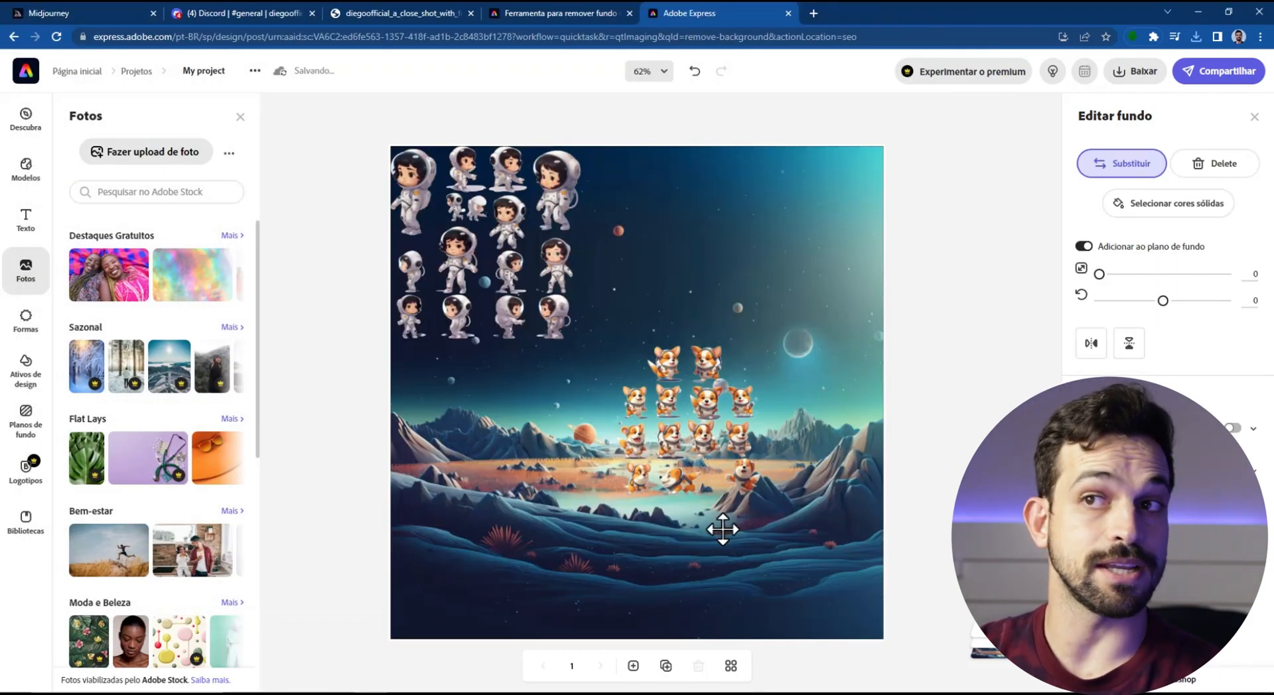
Reposition the two character sheets, the astronaut girl lower on the left side and the corgi toward the upper right
click(498, 285)
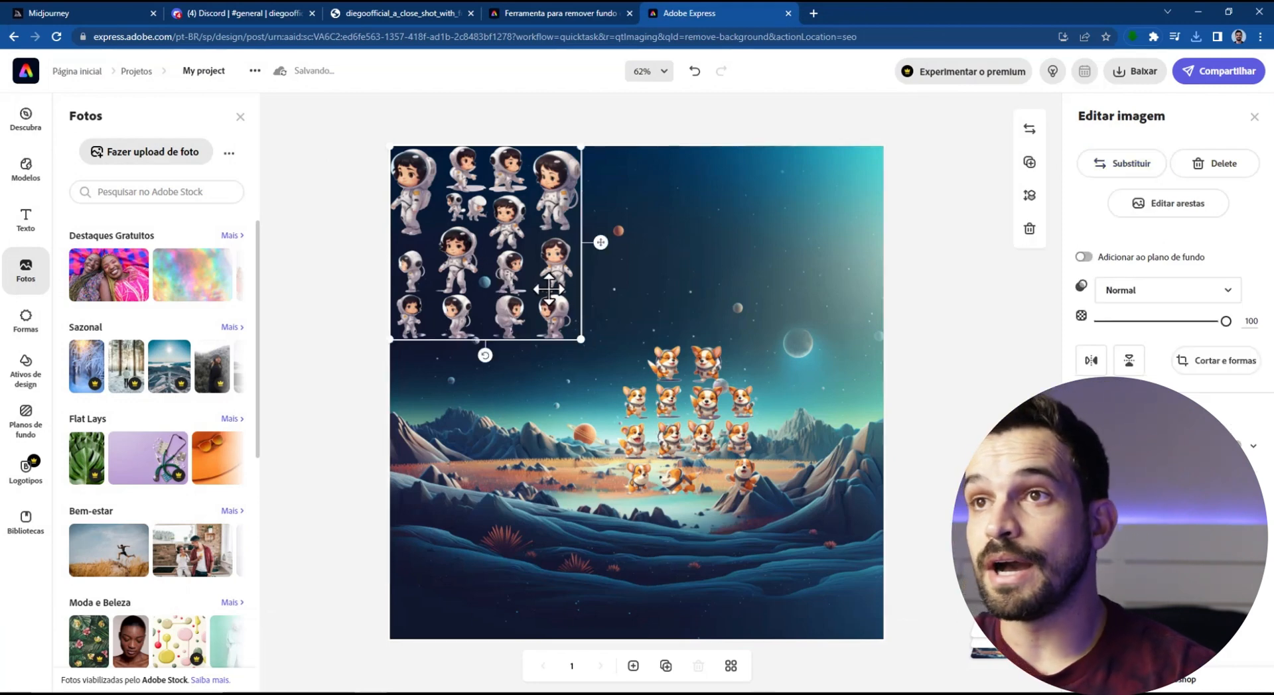
drag(548, 289, 592, 353)
click(759, 467)
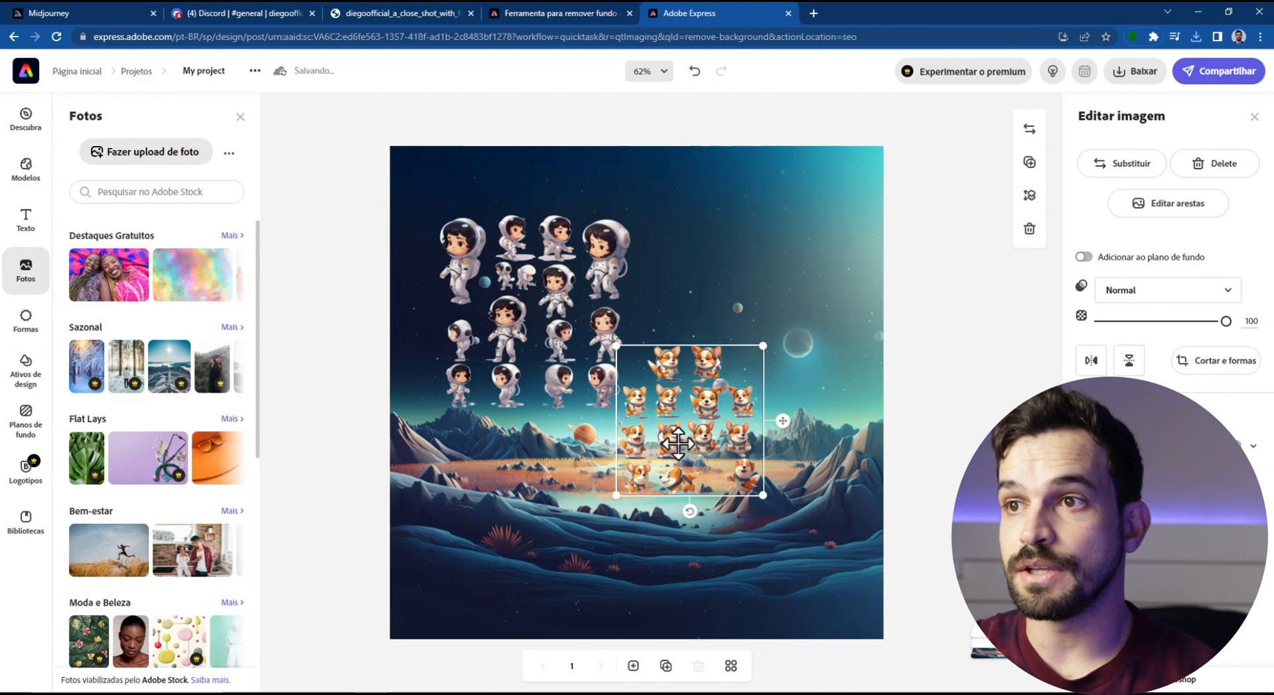
drag(681, 426, 743, 329)
drag(539, 365, 516, 450)
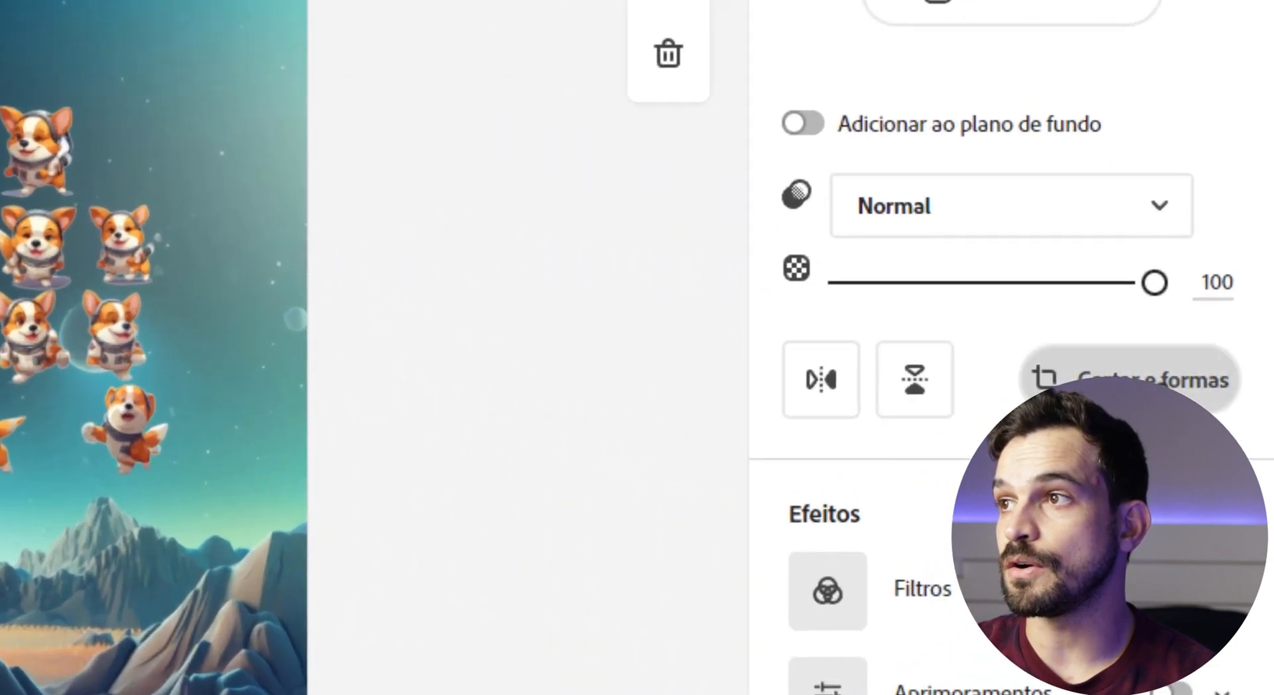
Crop the astronaut girl sheet down to the single standing figure in its upper-left corner
click(1217, 360)
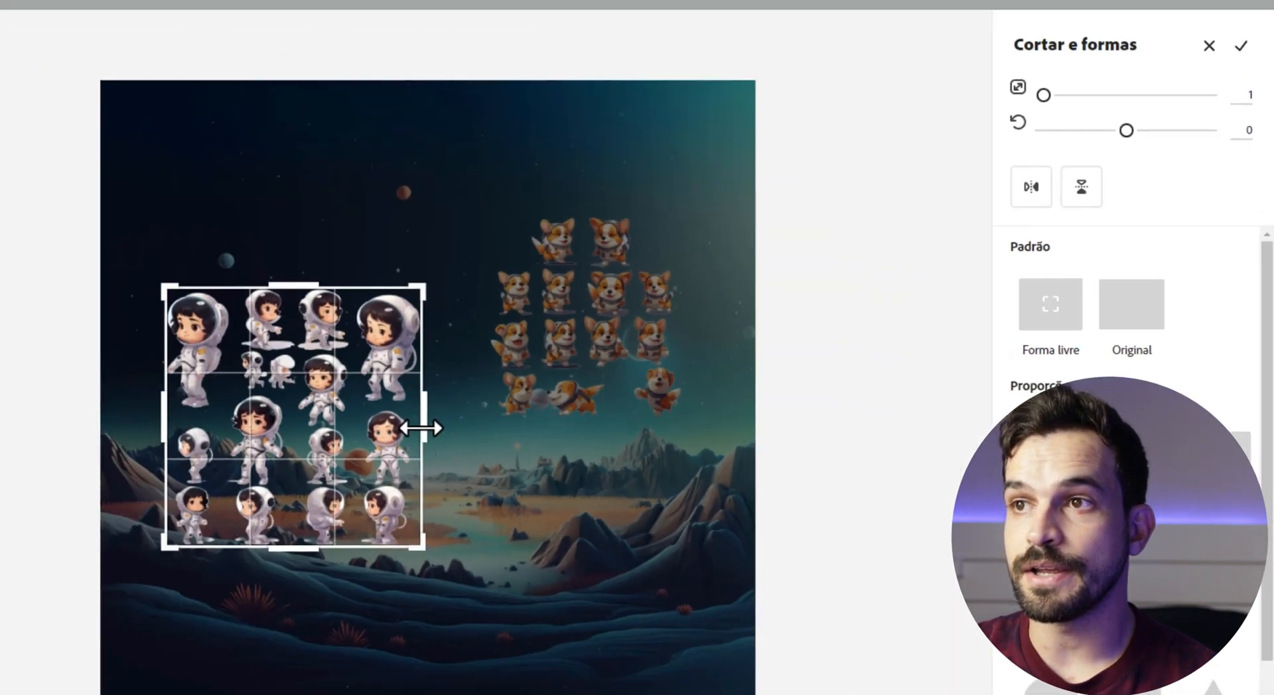
drag(631, 406, 490, 415)
drag(458, 496, 471, 398)
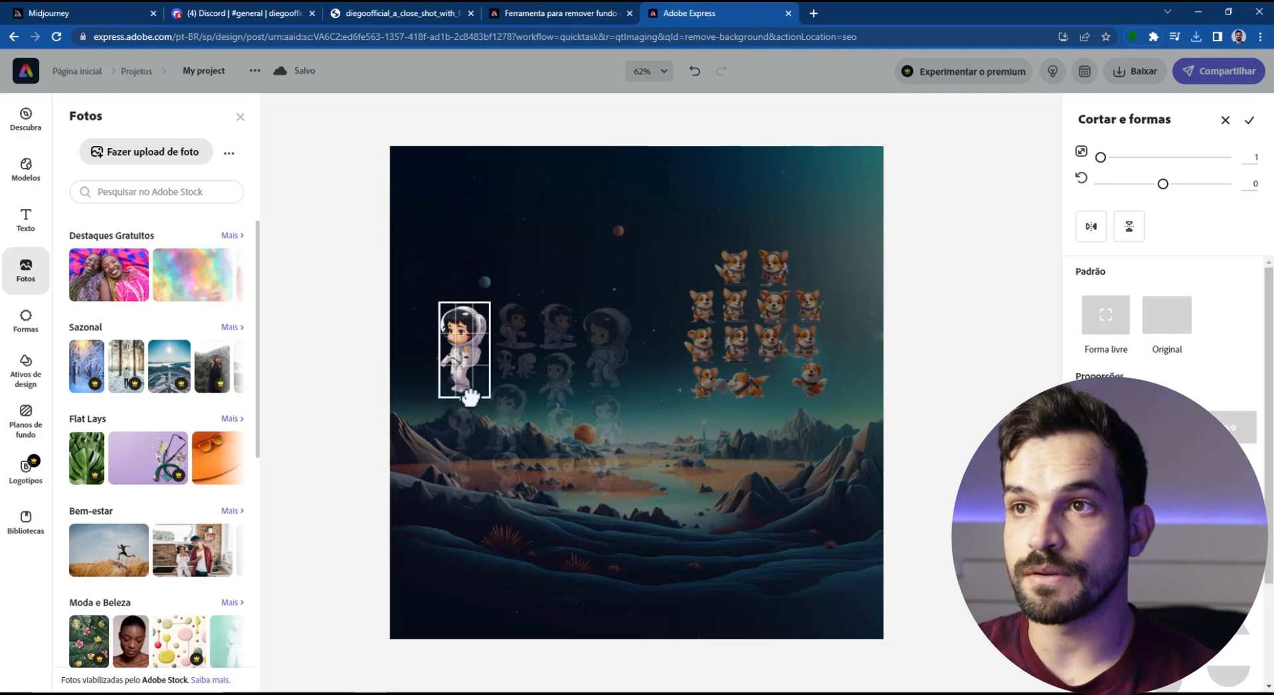
click(580, 408)
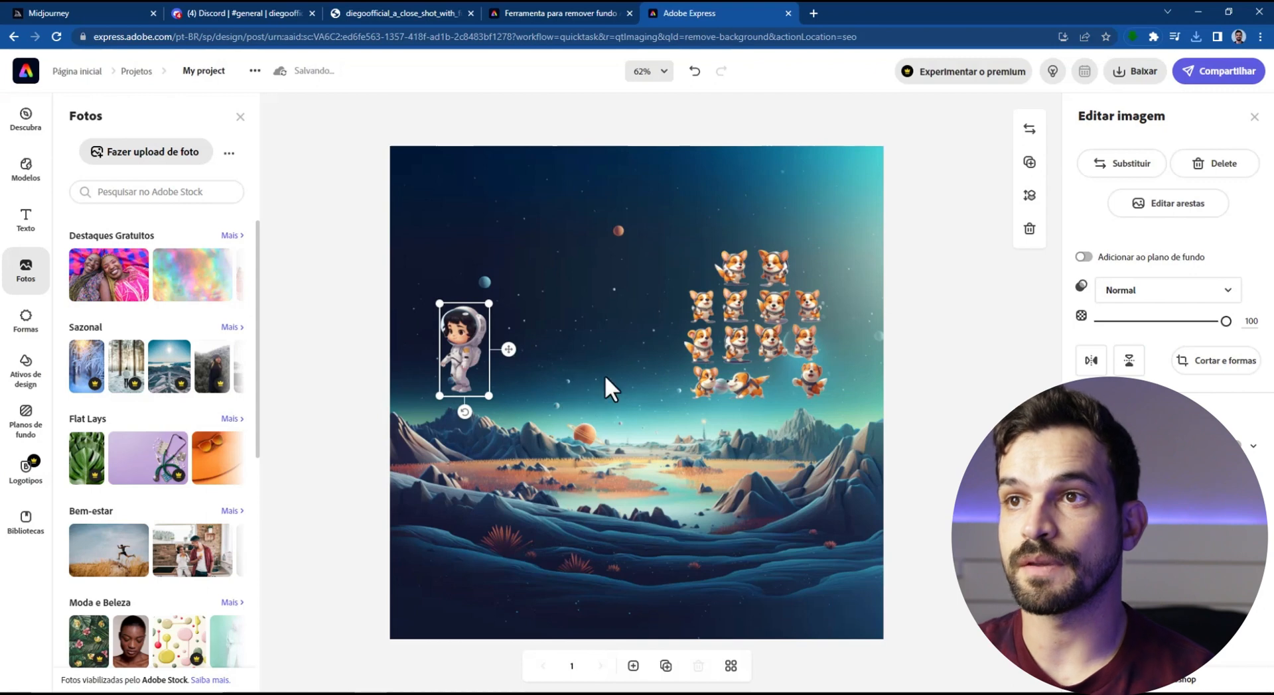
Enlarge the cropped girl, flip her horizontally and place her in the lower-left corner of the scene
drag(491, 395, 605, 578)
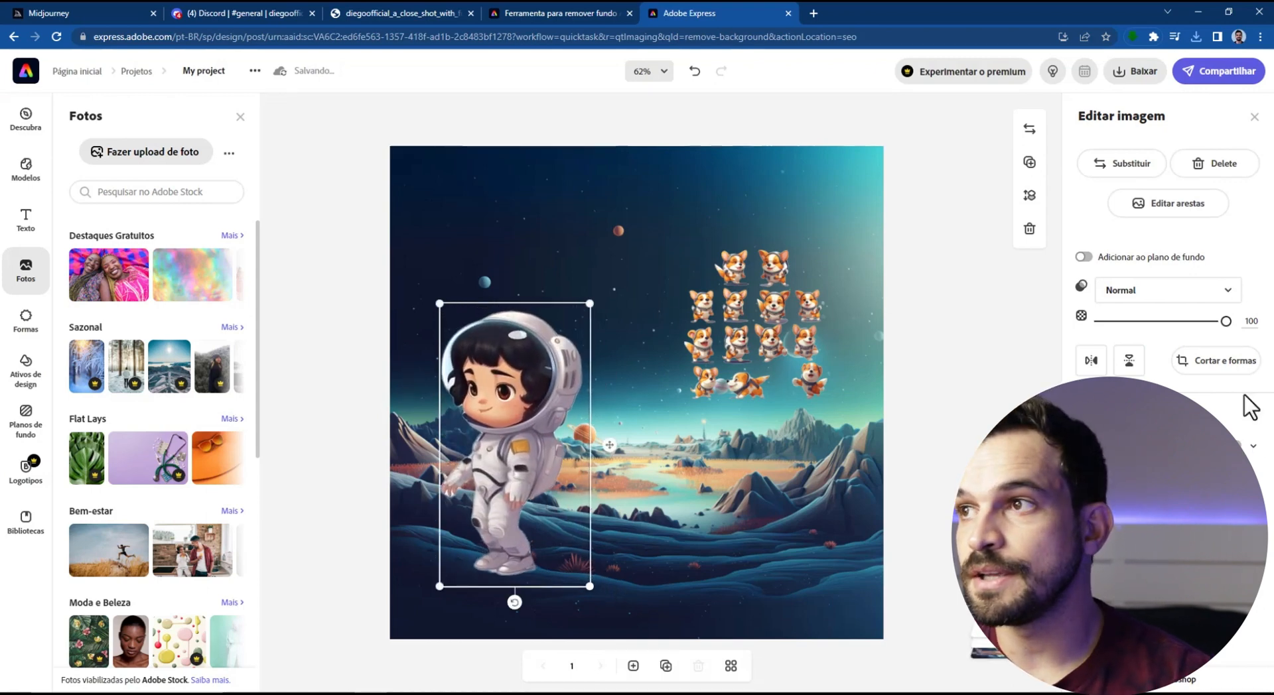
click(1091, 364)
drag(567, 505, 526, 559)
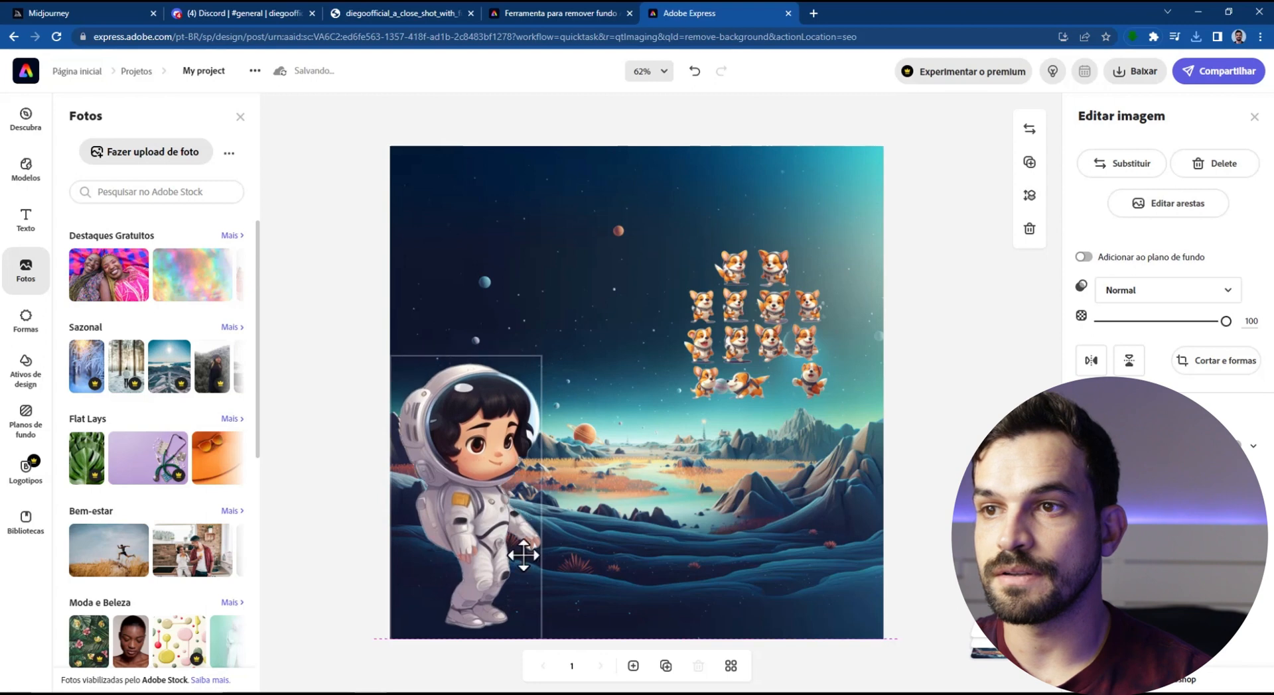
click(737, 476)
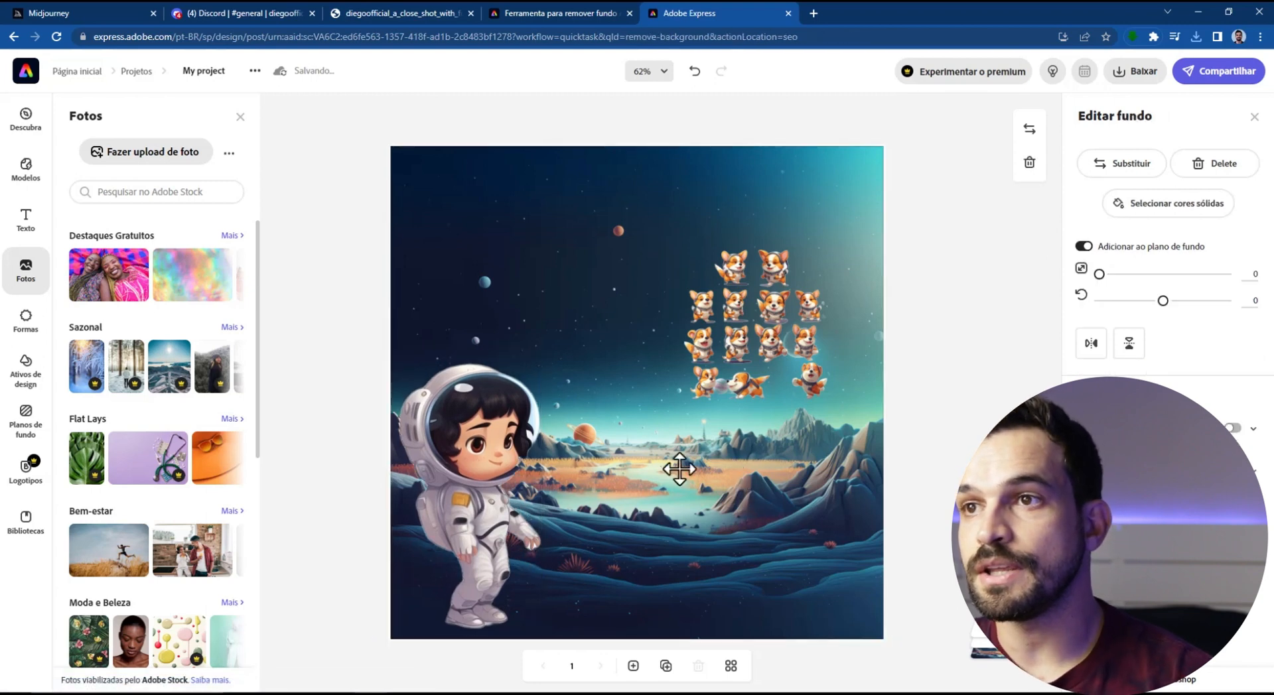
Move the corgi sheet closer to the girl and enlarge it
click(765, 337)
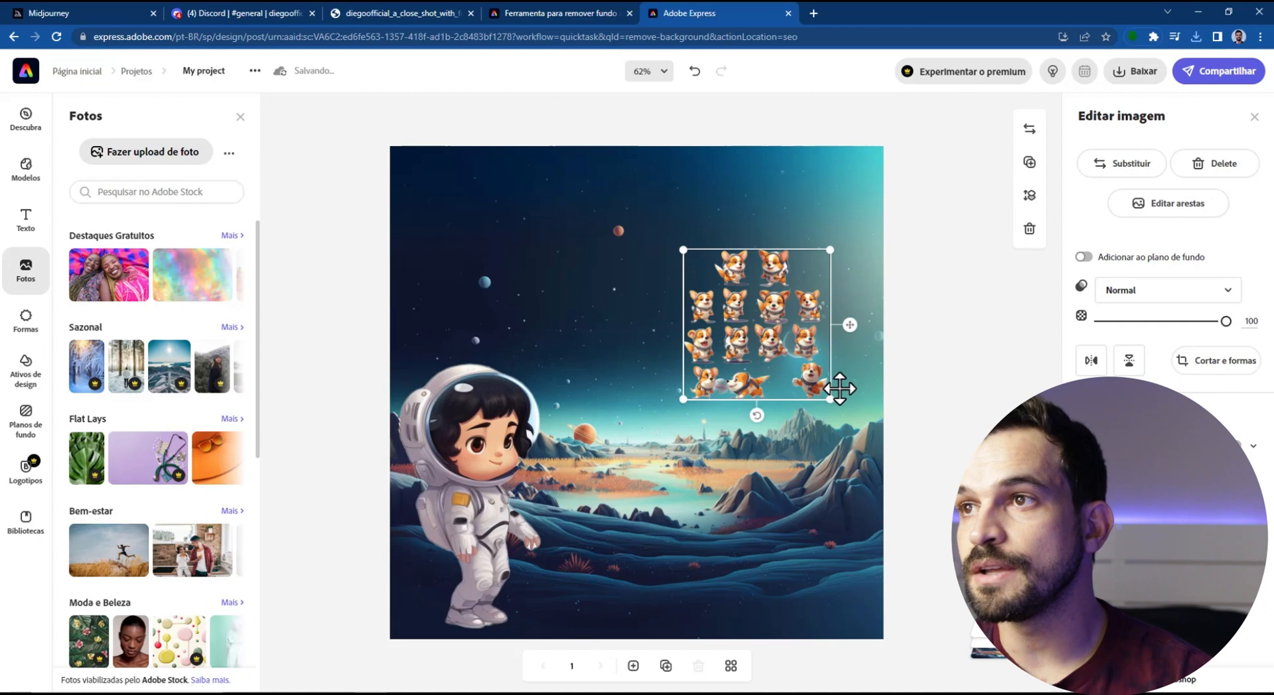
drag(769, 343, 691, 420)
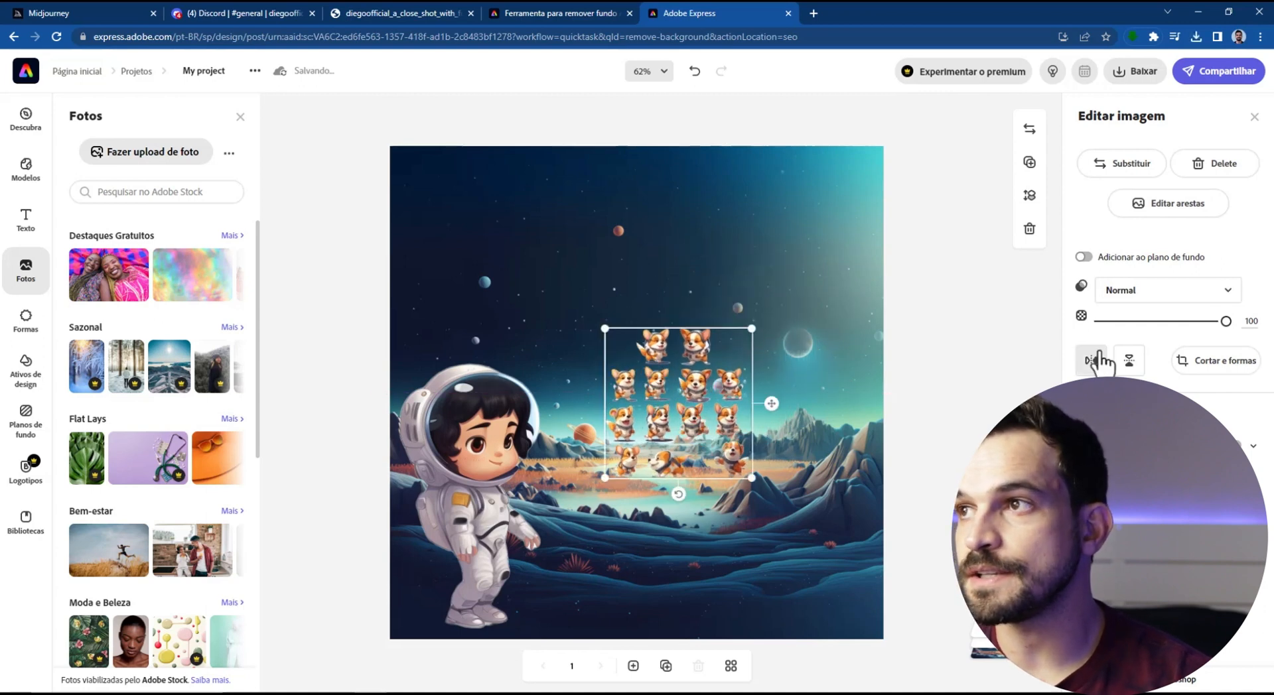
drag(752, 479, 810, 597)
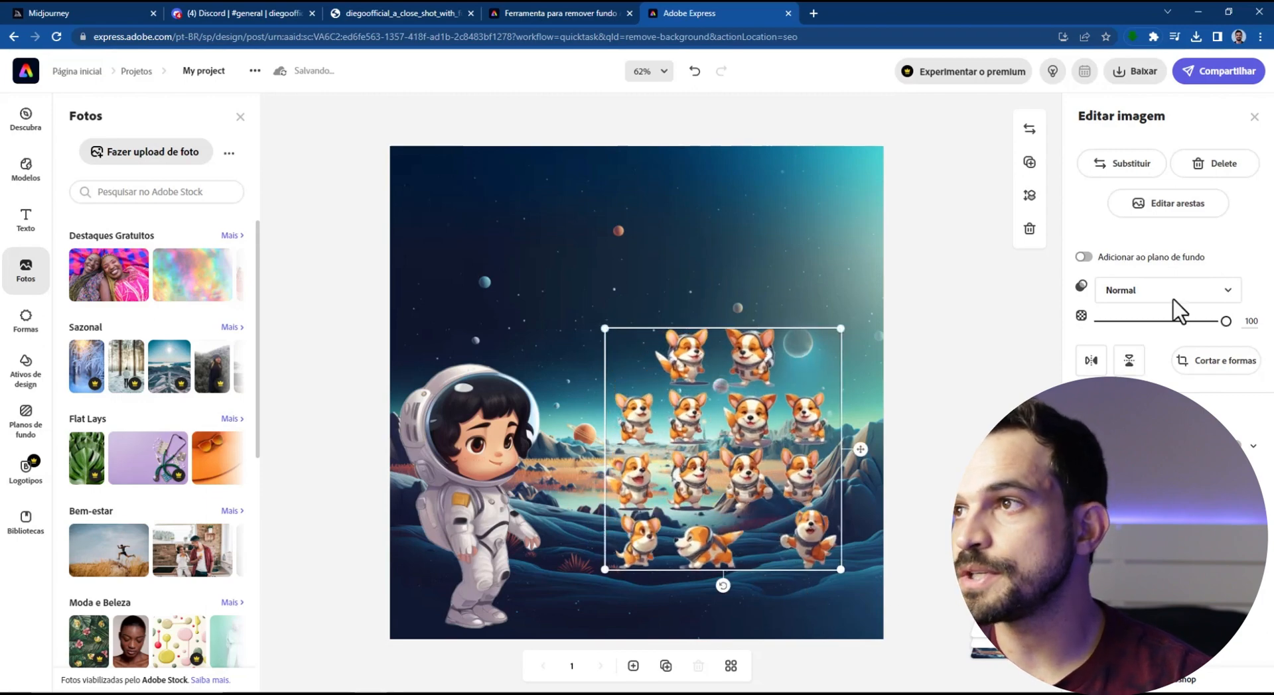
Crop the corgi sheet down to the single corgi in the third row, second from the left
click(1224, 365)
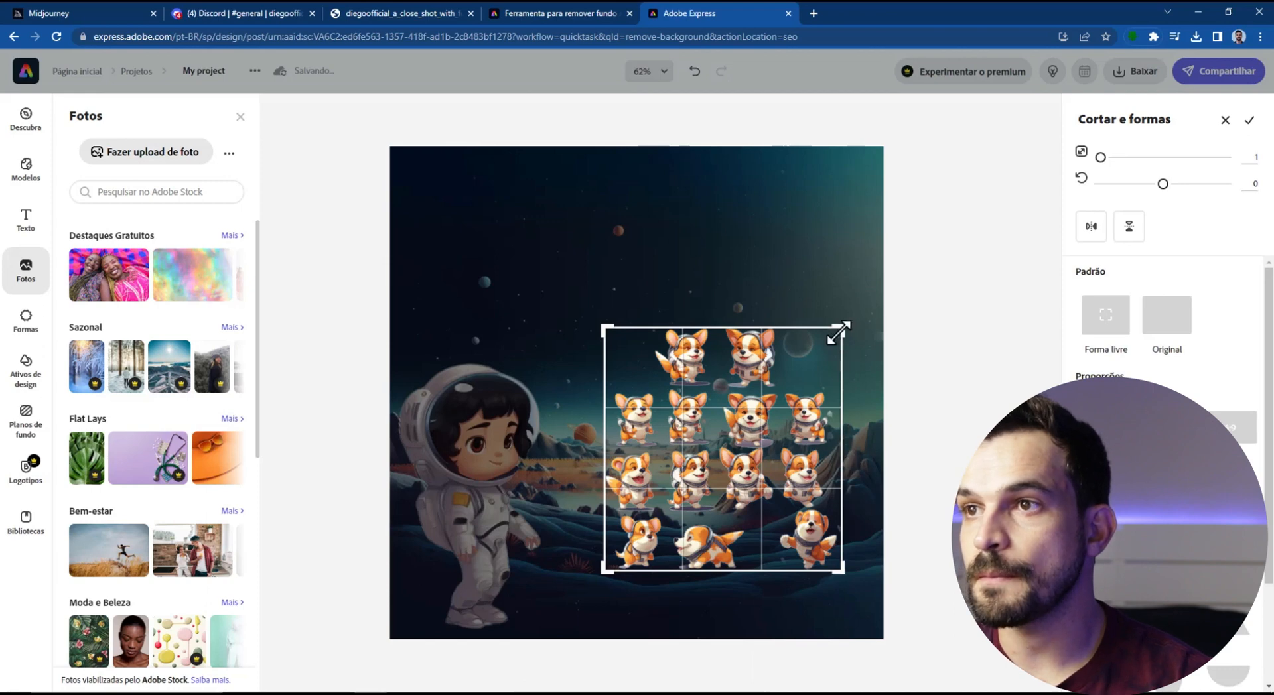
drag(838, 332, 761, 353)
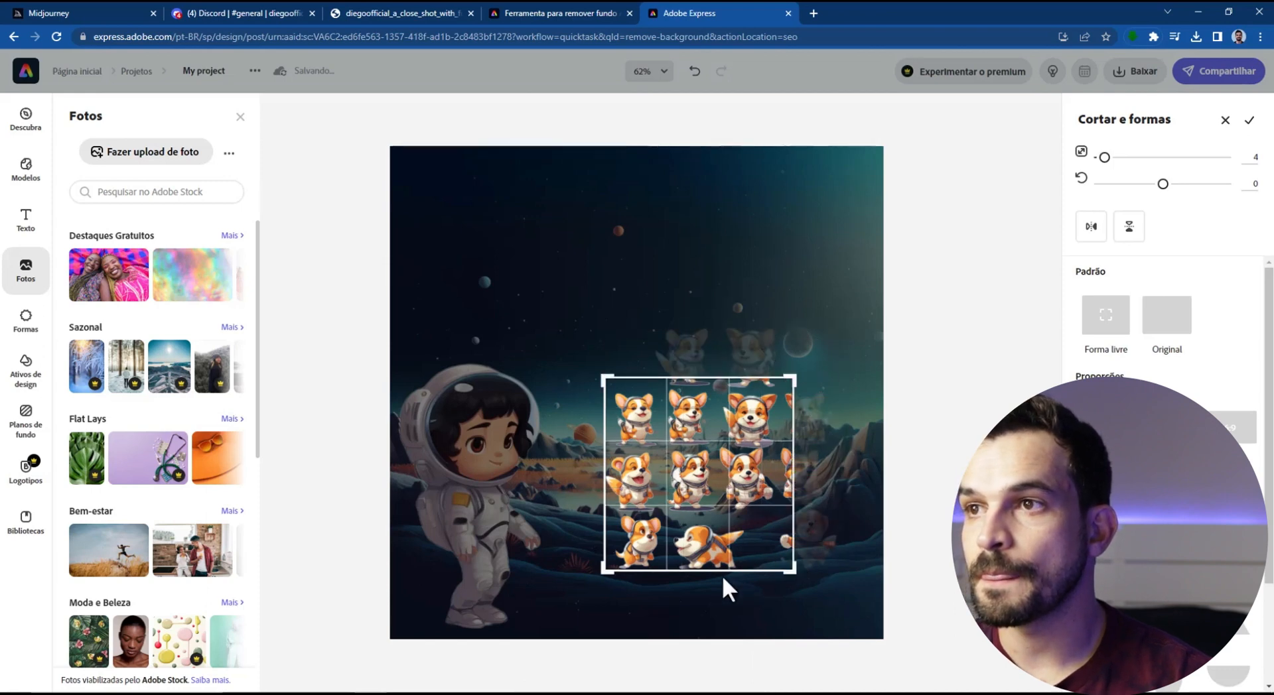
drag(697, 527, 702, 508)
drag(703, 464, 733, 471)
drag(792, 571, 728, 502)
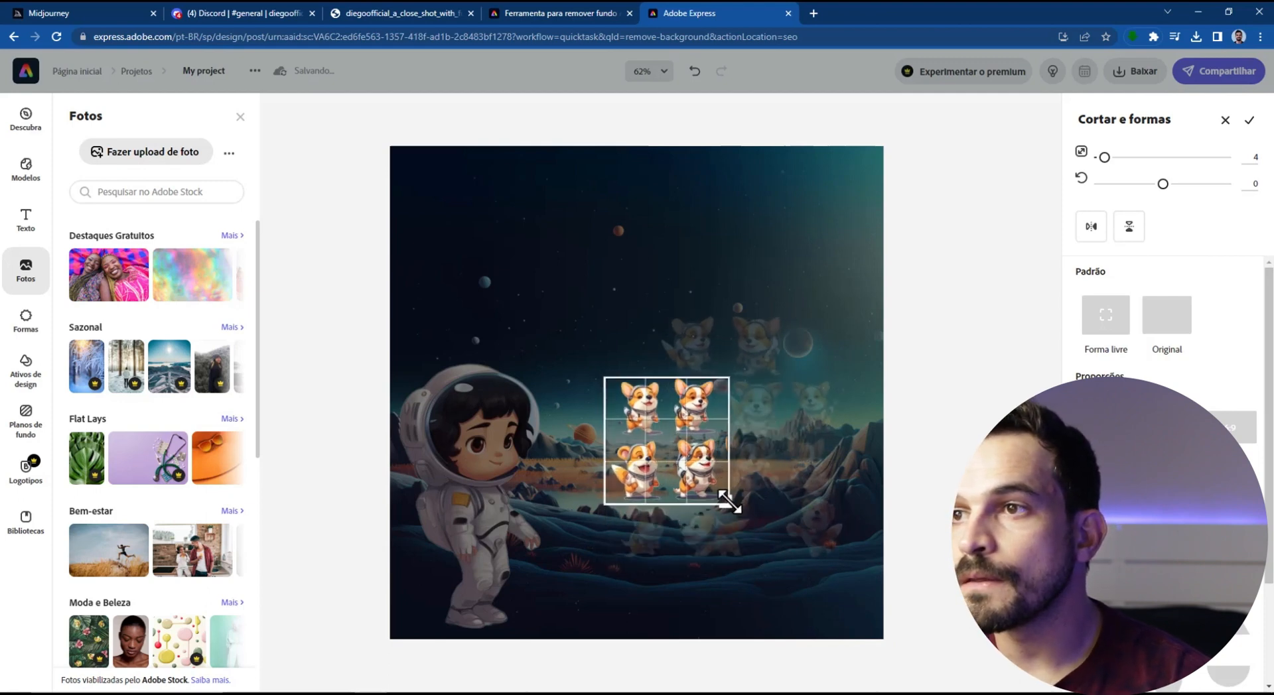
drag(603, 376, 671, 423)
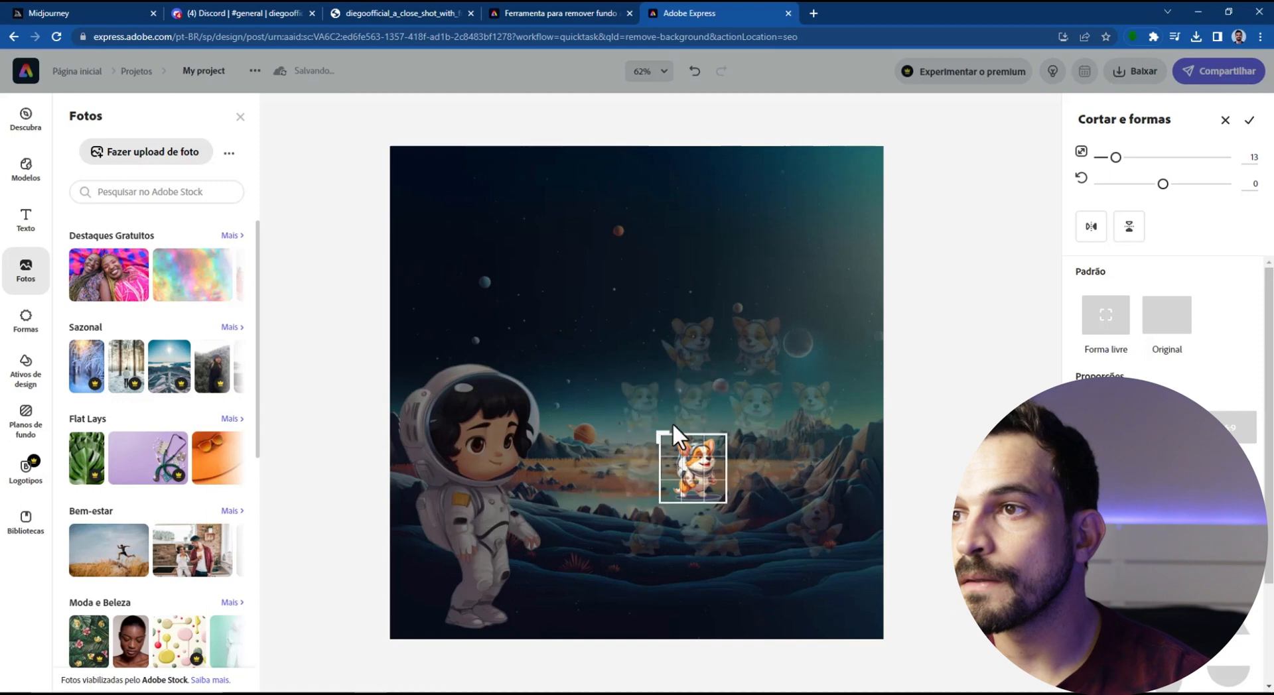
click(814, 471)
Place the cropped corgi beside the astronaut girl at the lower edge, enlarged and flipped horizontally
drag(728, 504, 628, 560)
click(1091, 360)
click(776, 508)
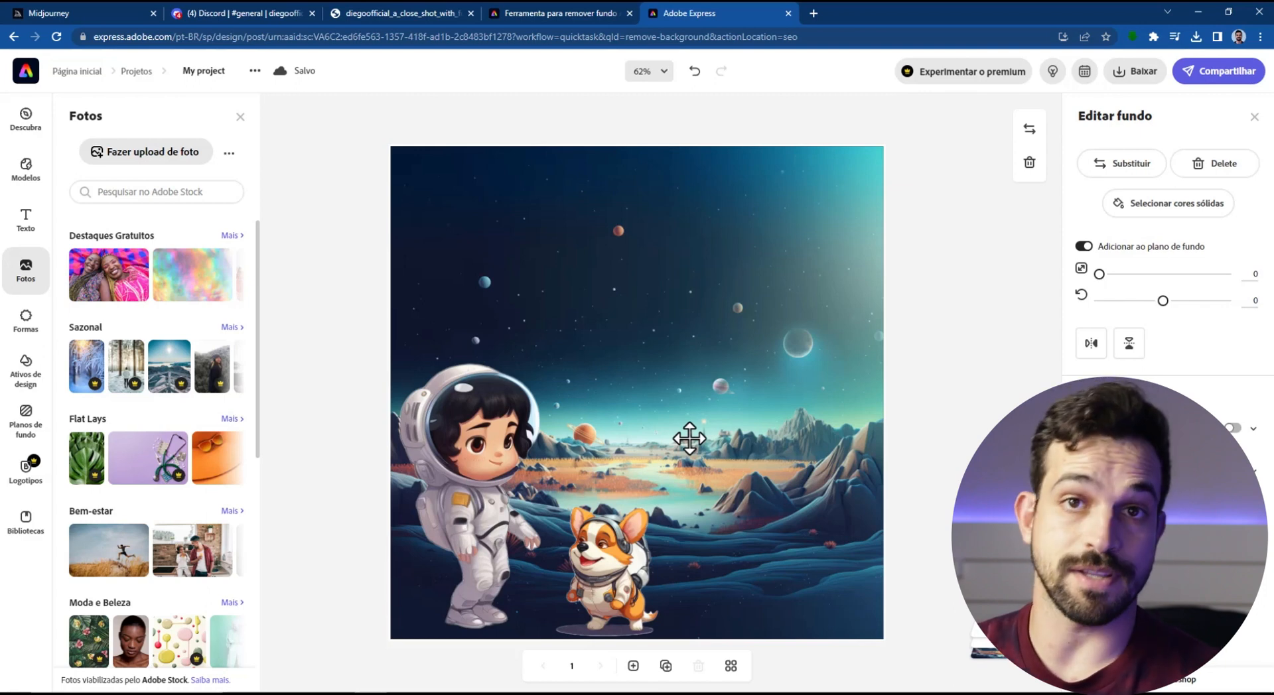
Switch to Photoshop to view the wide composite of the girl and corgi, and bring up the open browser windows
click(527, 694)
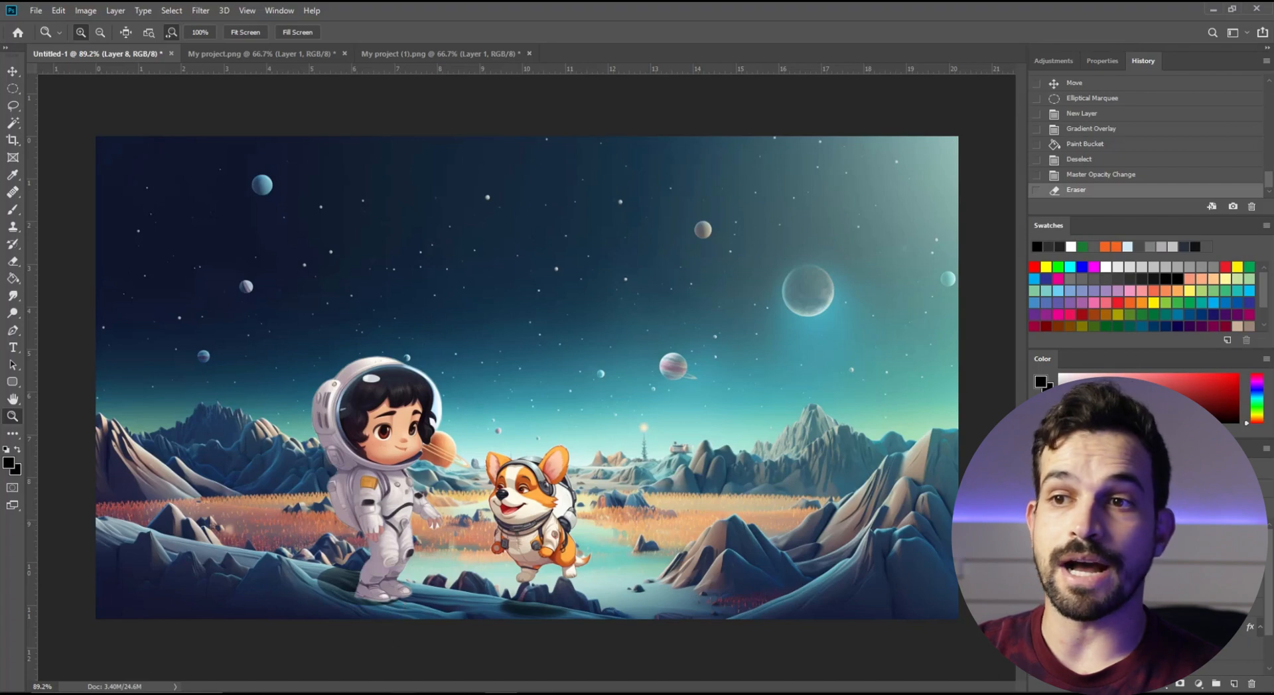
click(403, 694)
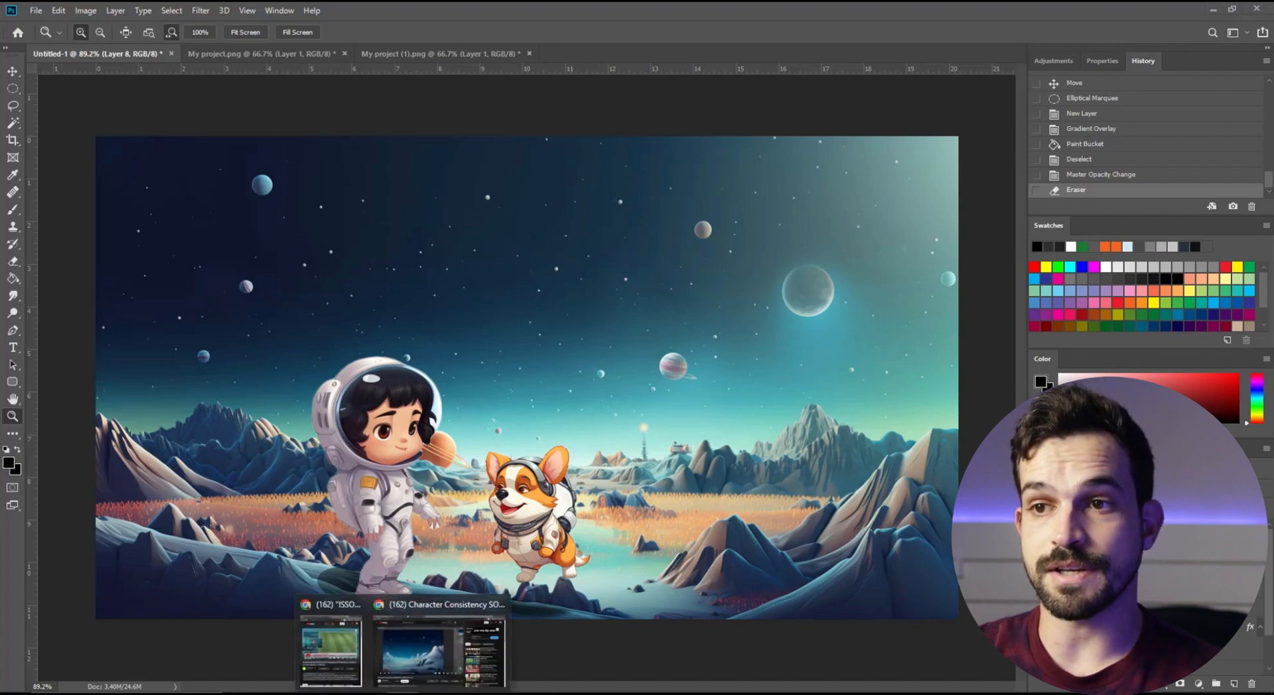